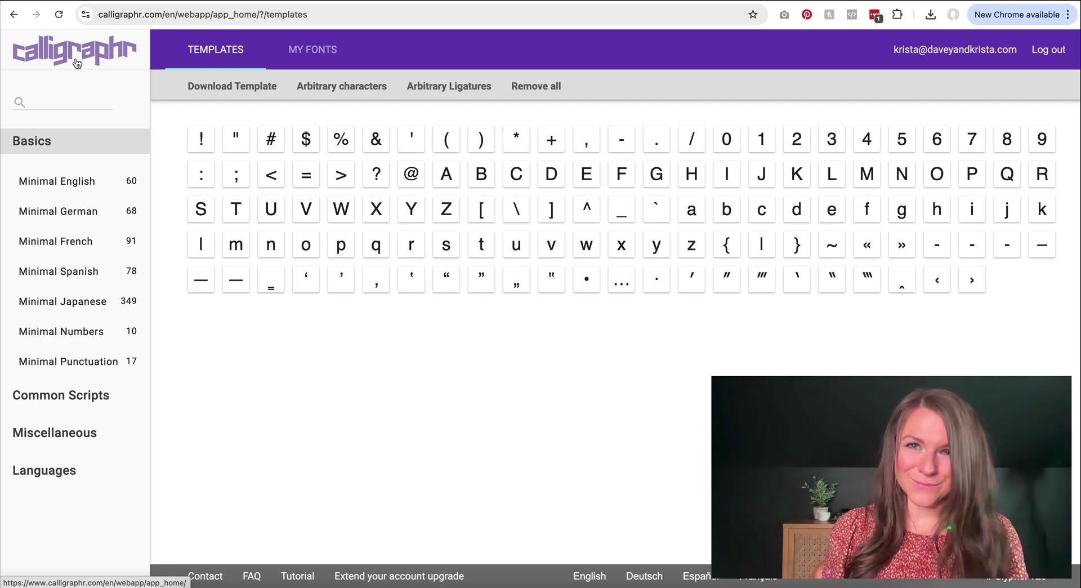
- Return to the Calligraphr home page with the first font-making steps via the logo
click(77, 63)
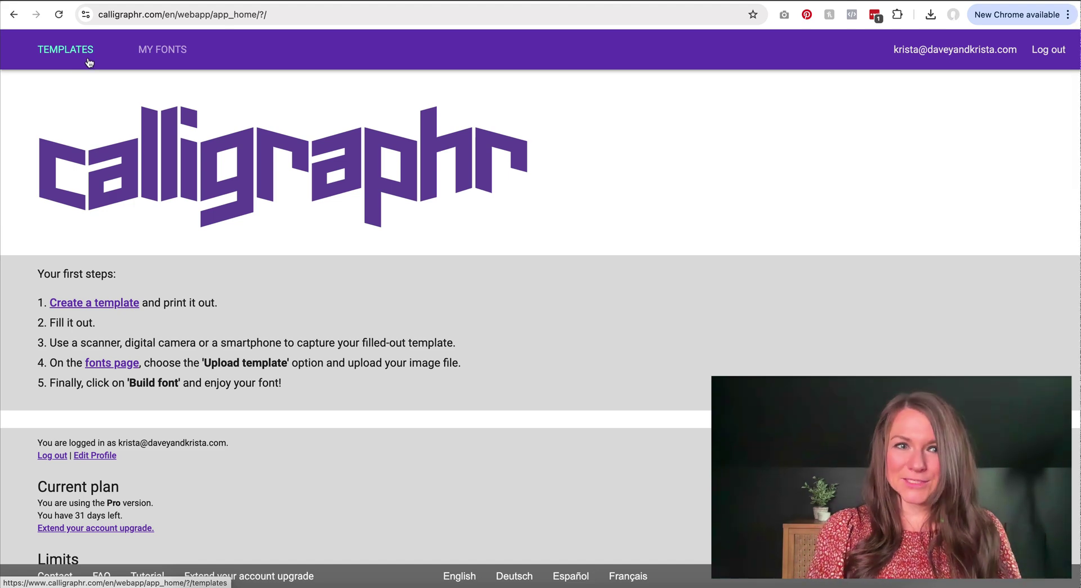
- Start a new template and add the Basic Punctuation and Basic Mathematical character sets
click(91, 304)
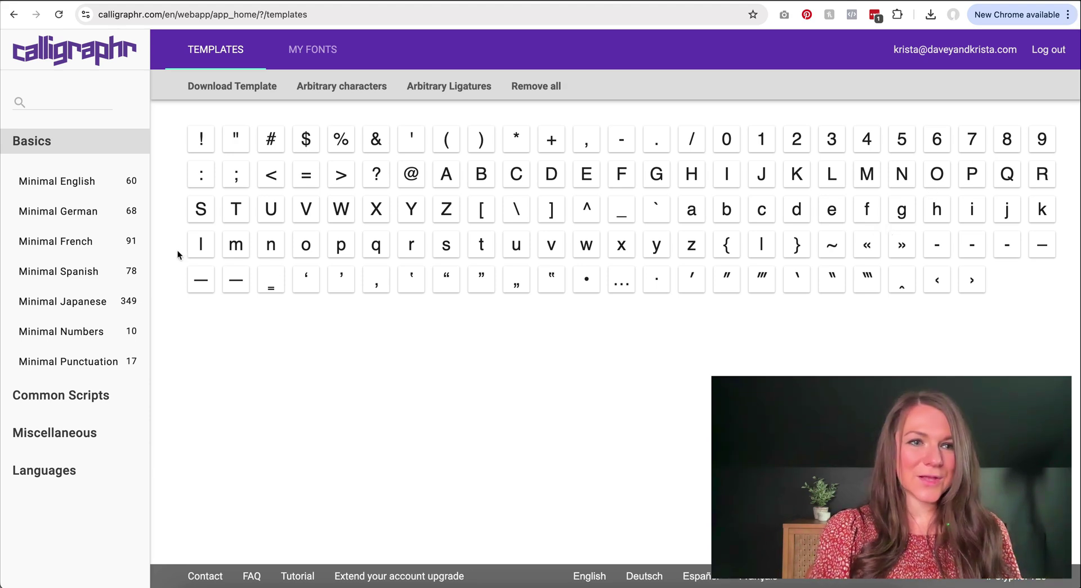
click(61, 394)
click(68, 528)
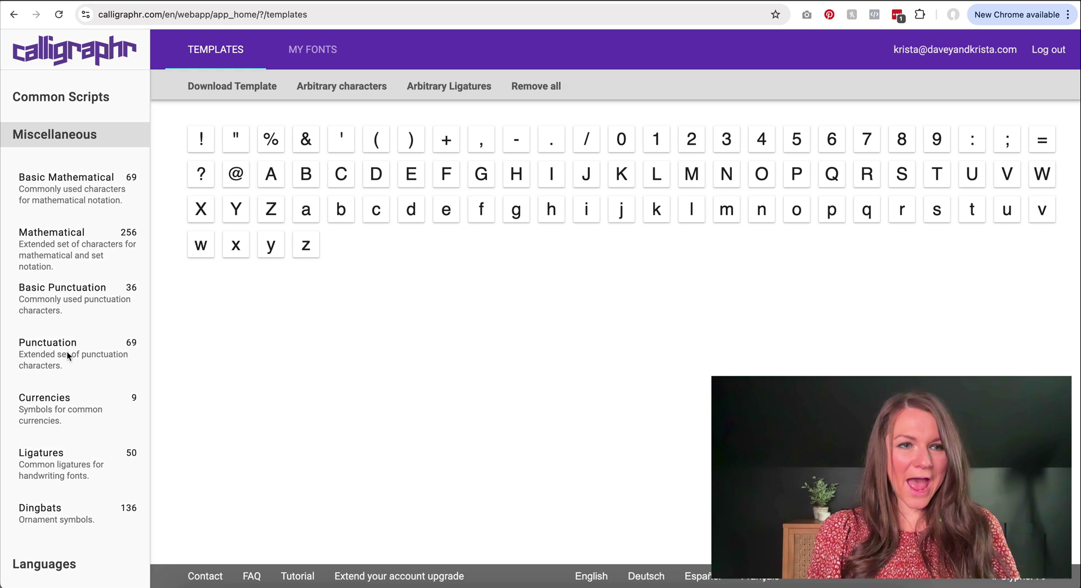
click(72, 299)
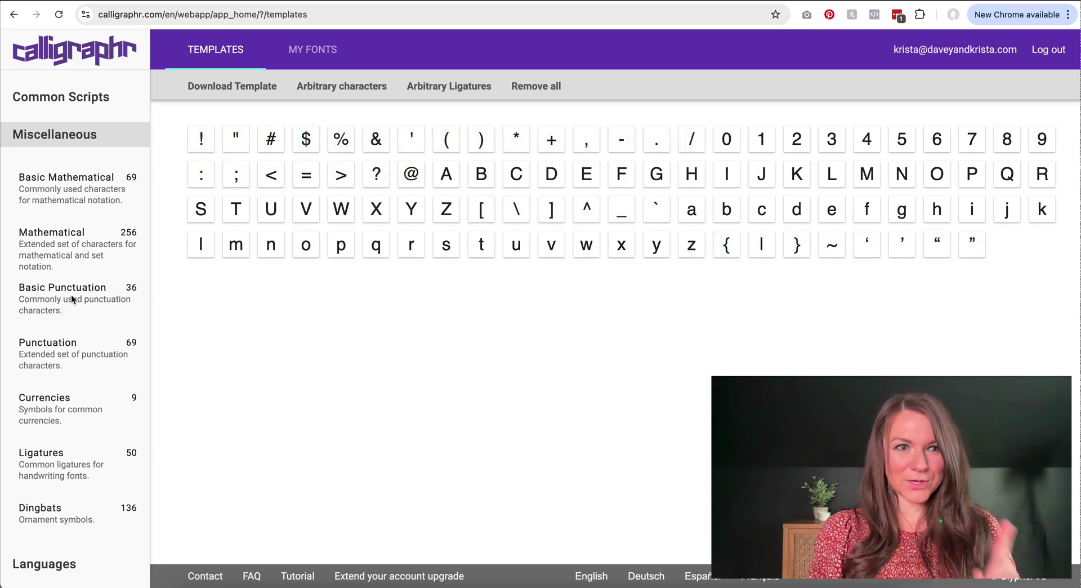
click(90, 196)
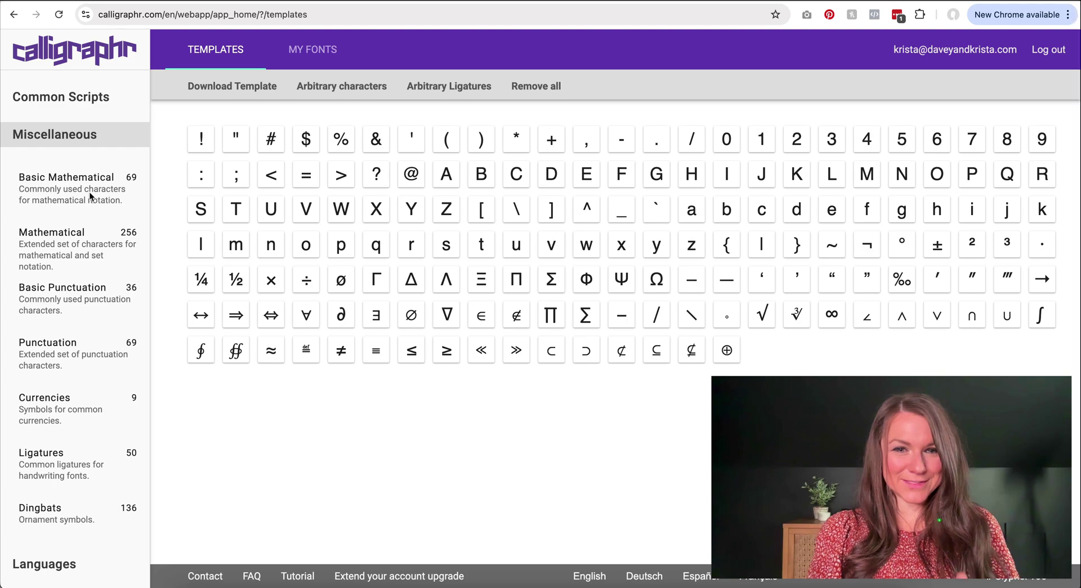
- Delete the ⇔, ∈, ∑ and ∞ glyphs from the template
click(272, 319)
click(660, 341)
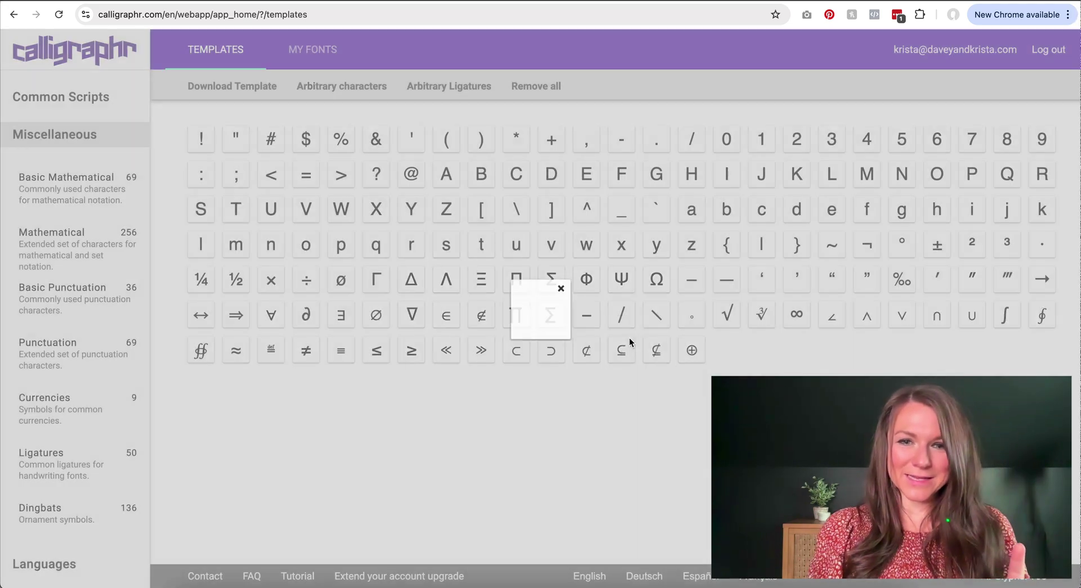
click(438, 319)
click(627, 336)
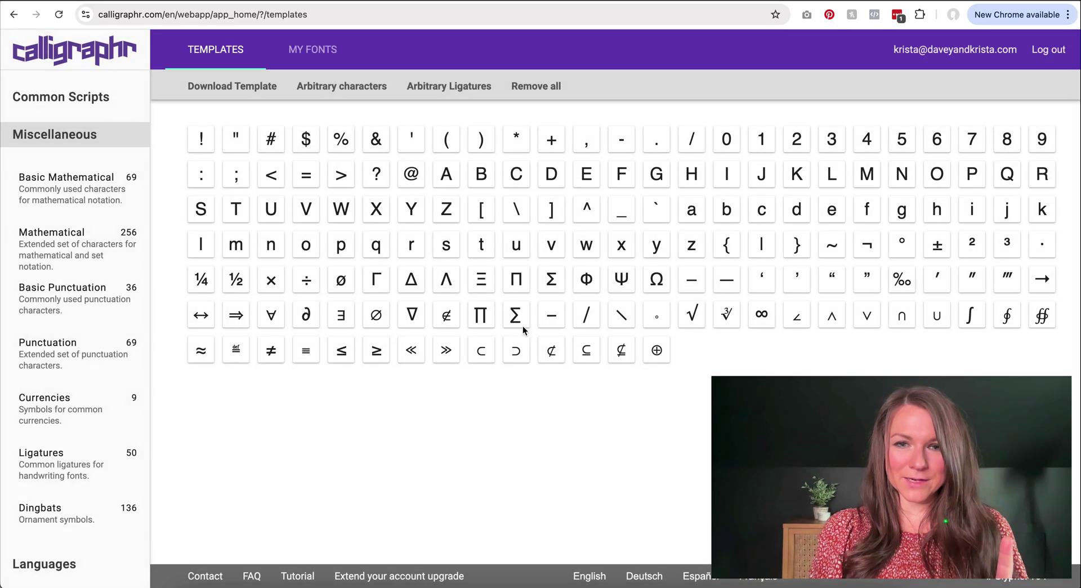
click(516, 320)
click(631, 336)
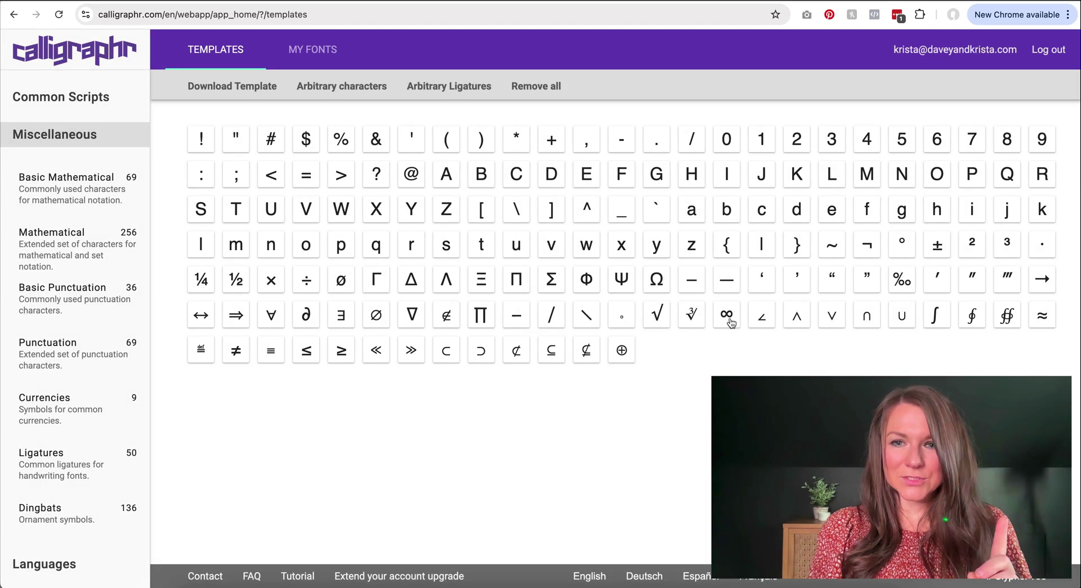
click(725, 316)
click(631, 337)
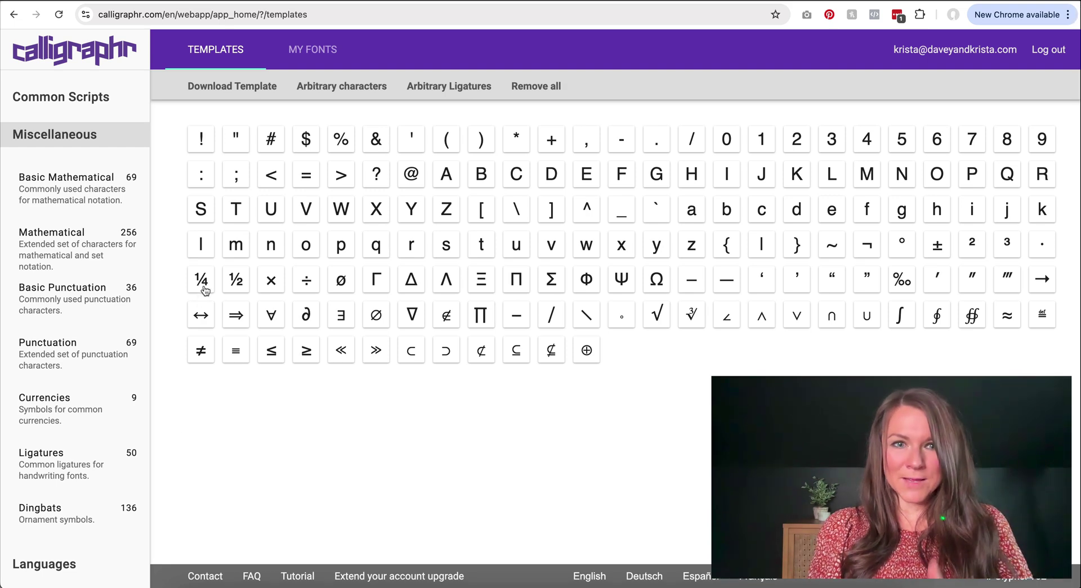
mouse_move(95, 399)
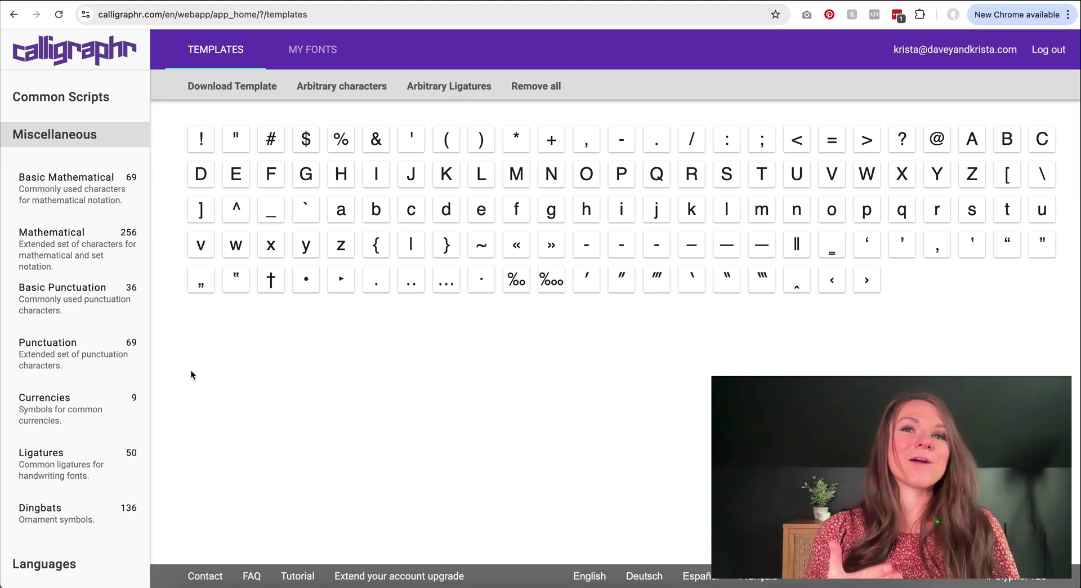
- Download the template as PNG with characters as background, saving Calligraphr-Template.zip
click(254, 88)
click(504, 286)
click(504, 398)
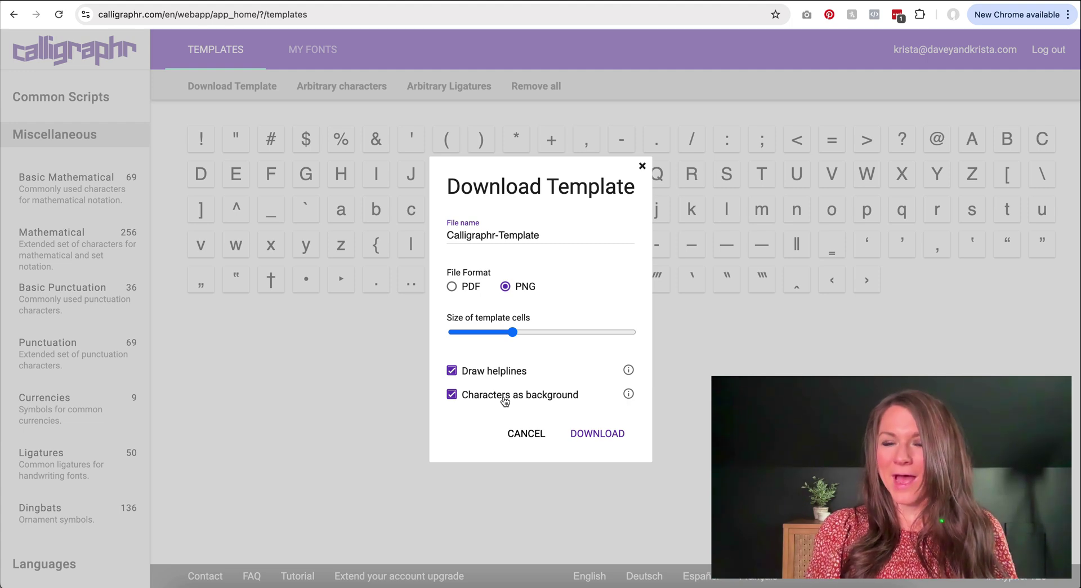
click(590, 435)
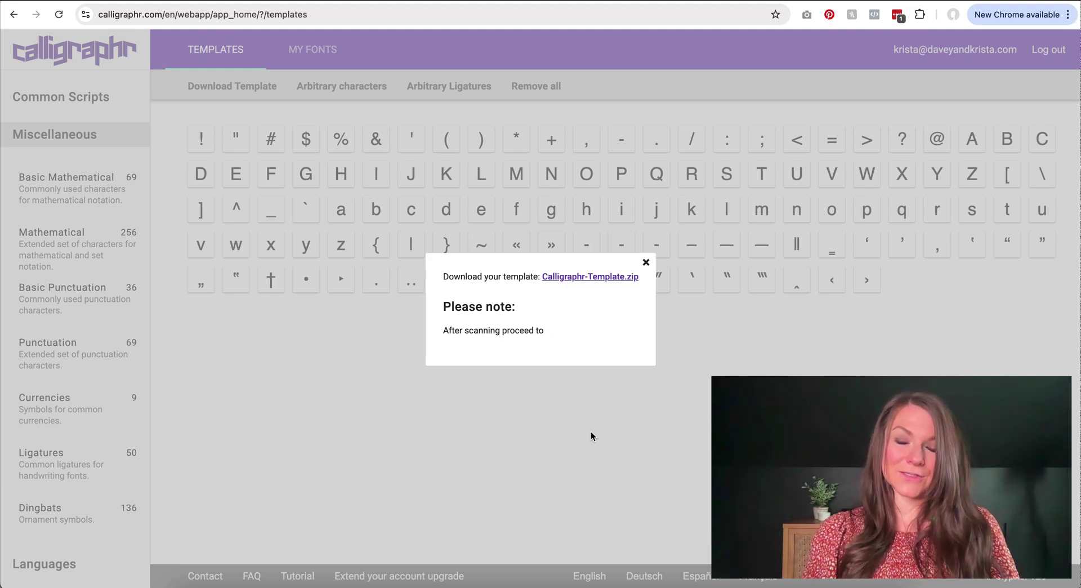
click(596, 278)
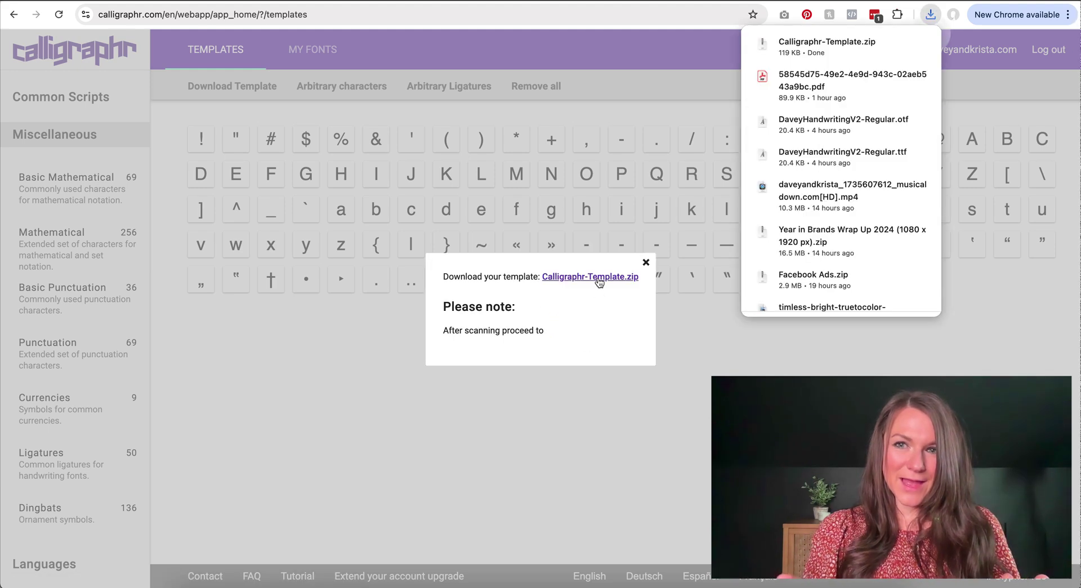
- Preview Calligraphr-Template_1.png and Calligraphr-Template_2.png from the extracted Downloads folder
click(960, 42)
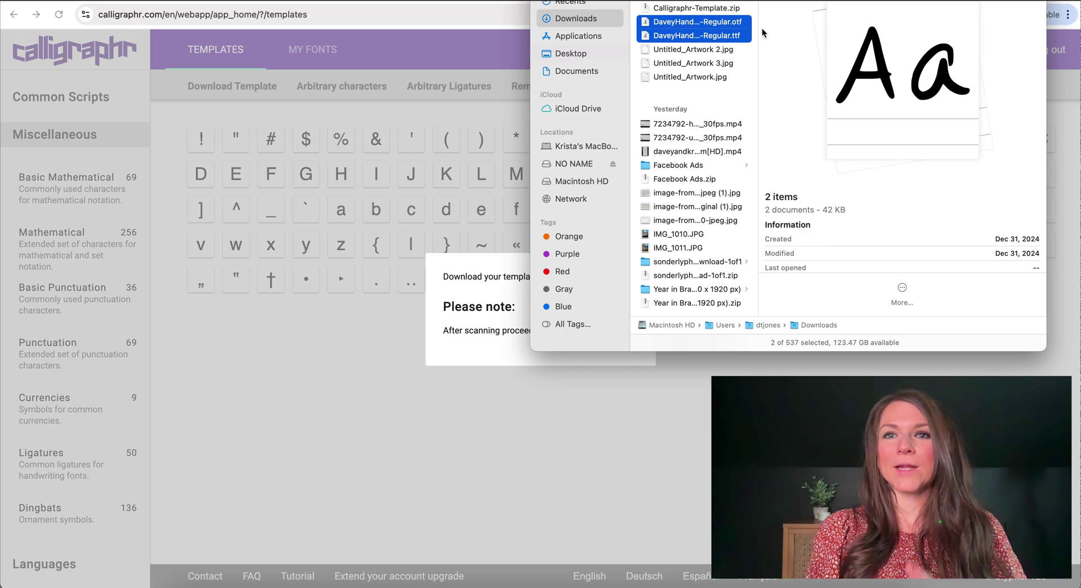
drag(788, 0, 537, 115)
click(558, 140)
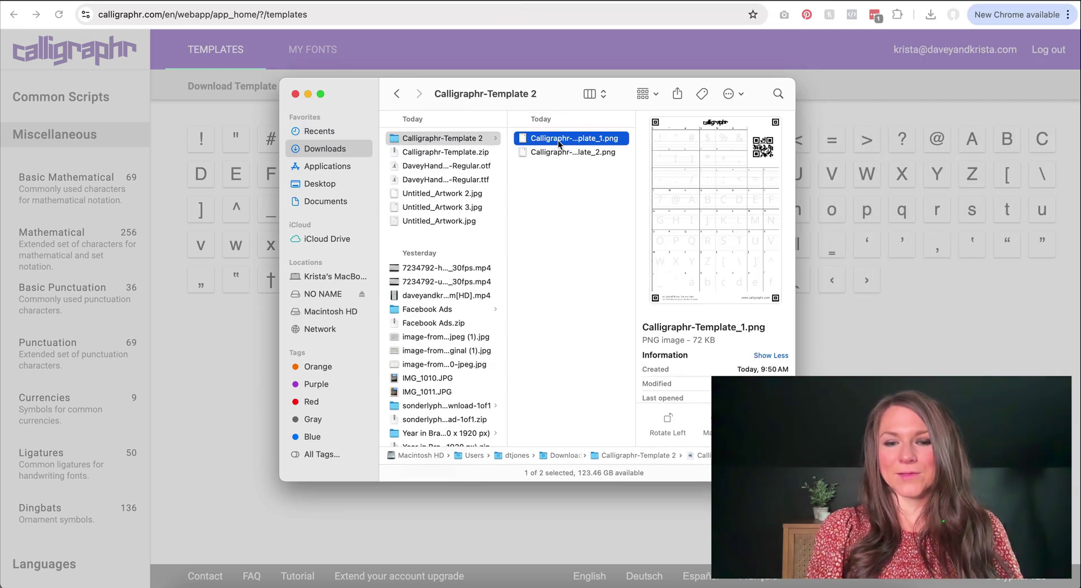
key(space)
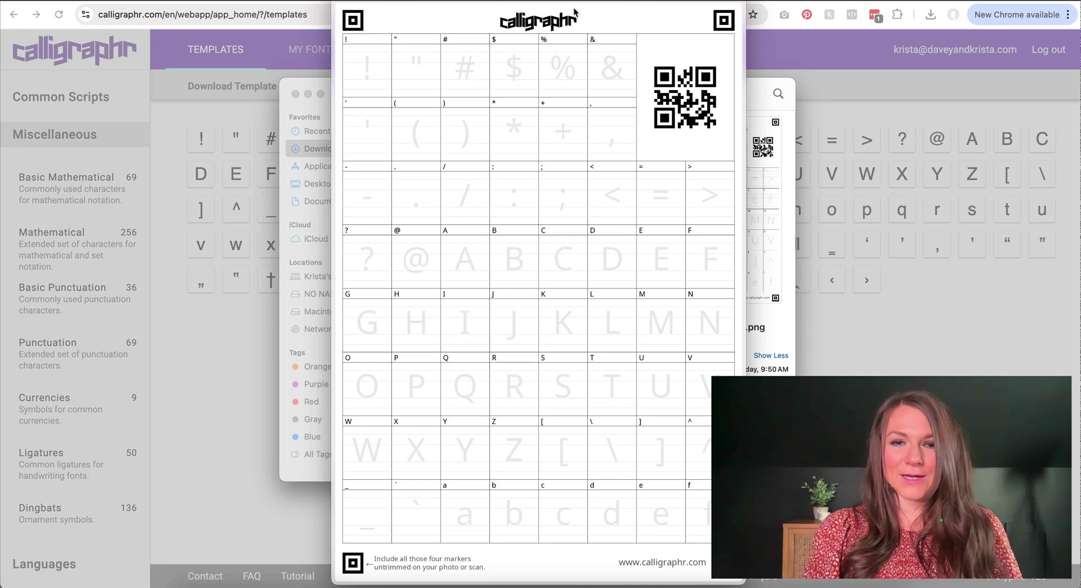
key(Down)
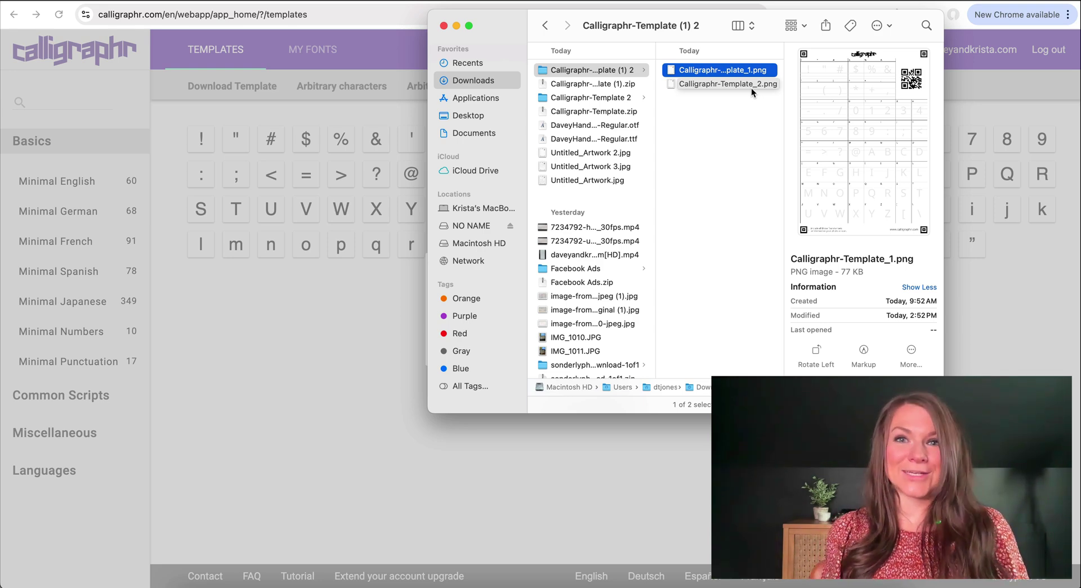
- Send both template PNGs to the iPad over AirDrop
shift+click(751, 87)
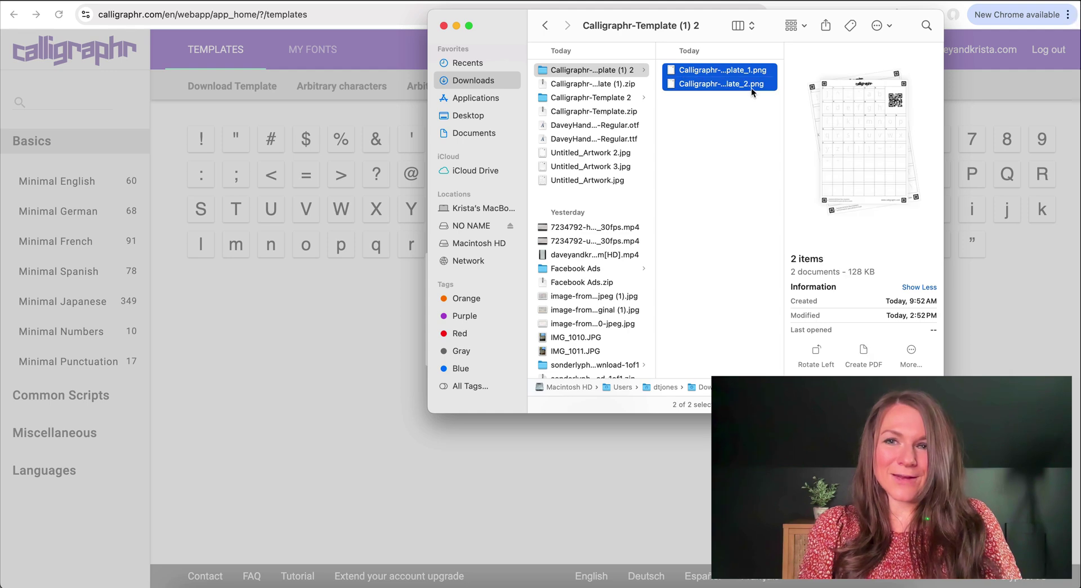
right_click(751, 88)
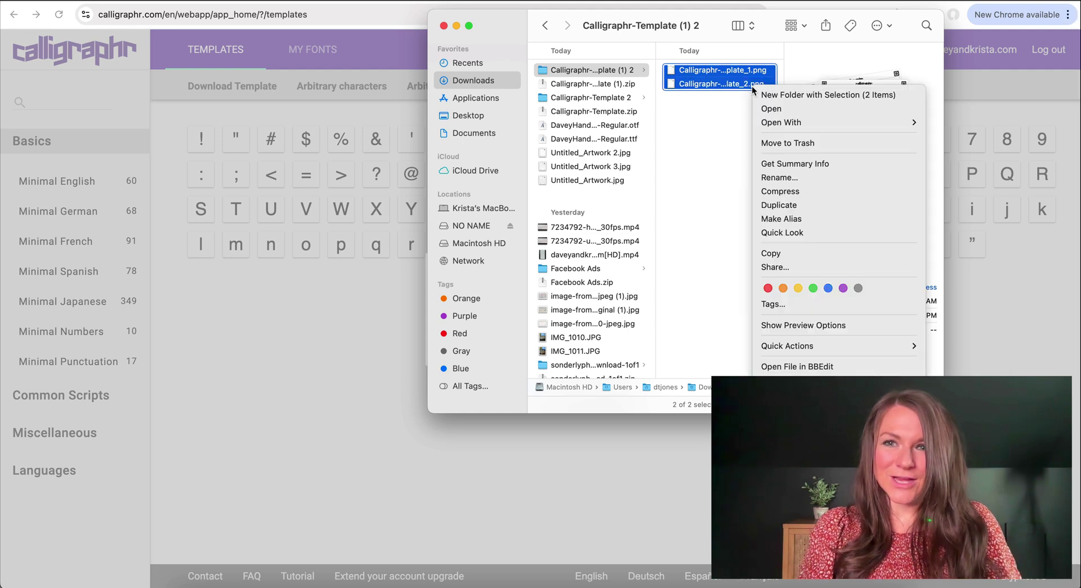
click(774, 267)
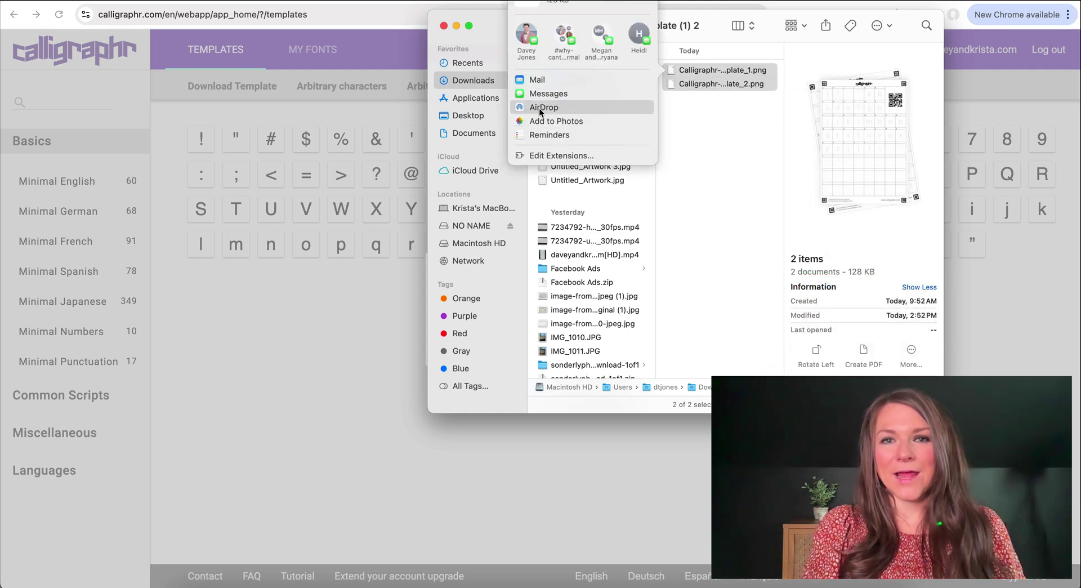
click(543, 108)
click(579, 185)
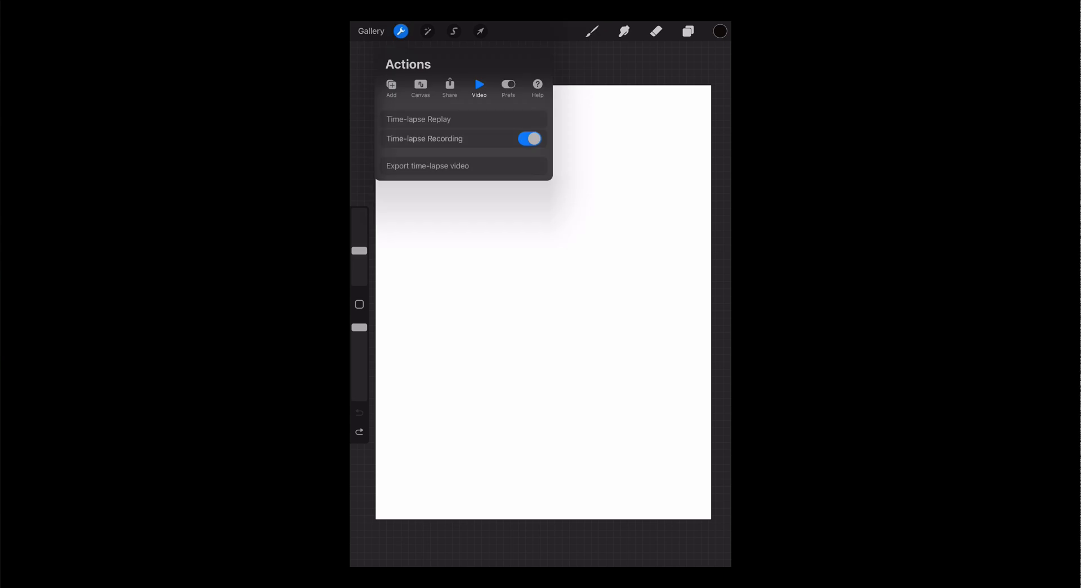
- Insert the lowercase-letters template page and scale it to fill the canvas
click(392, 87)
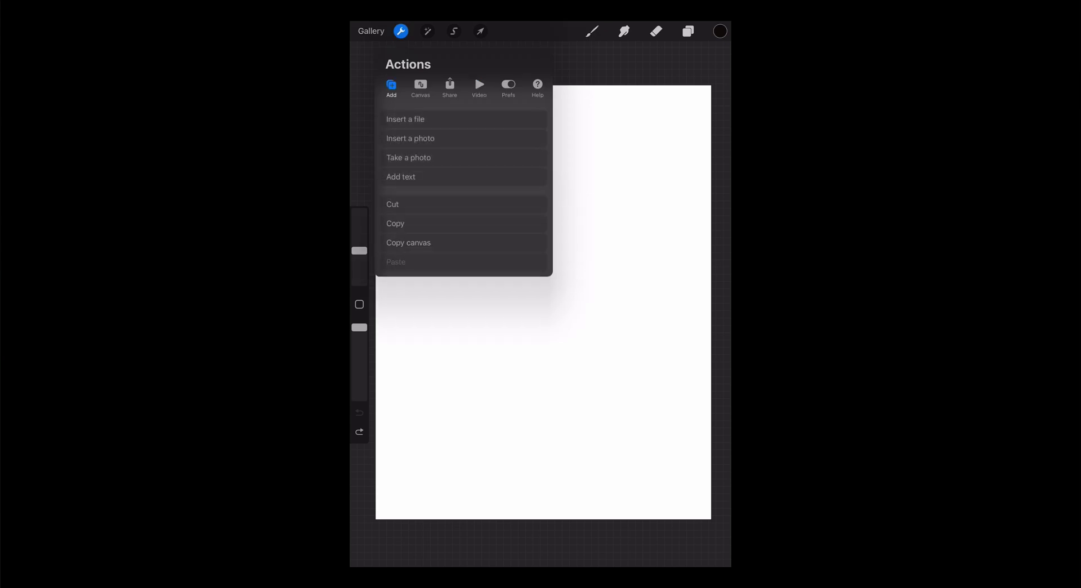
click(410, 138)
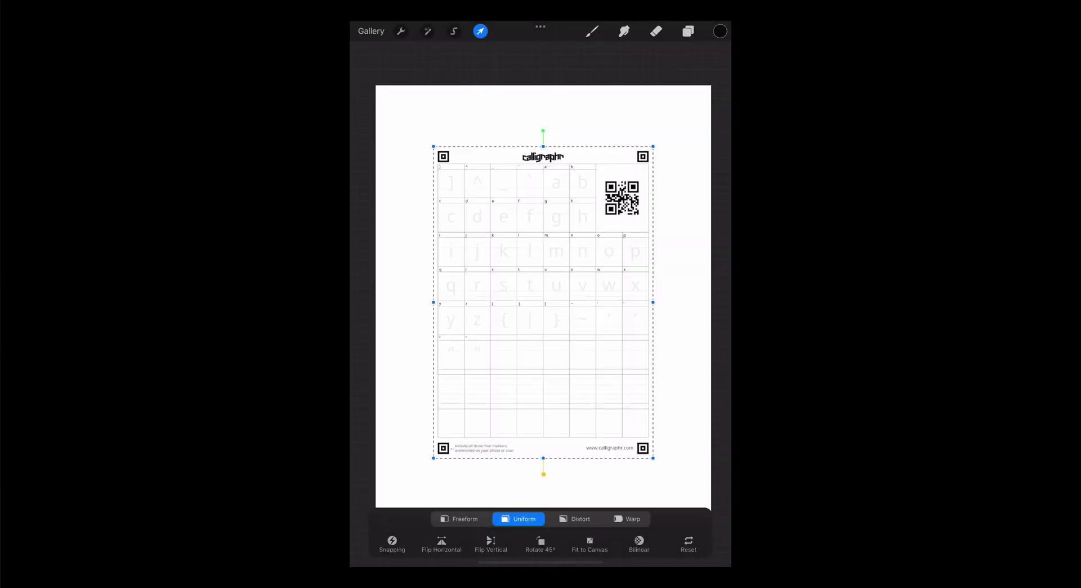
drag(652, 458, 672, 474)
mouse_move(540, 292)
mouse_down()
mouse_move(529, 378)
mouse_move(526, 252)
mouse_move(546, 248)
mouse_move(563, 255)
mouse_move(528, 264)
mouse_move(543, 294)
mouse_up()
click(688, 31)
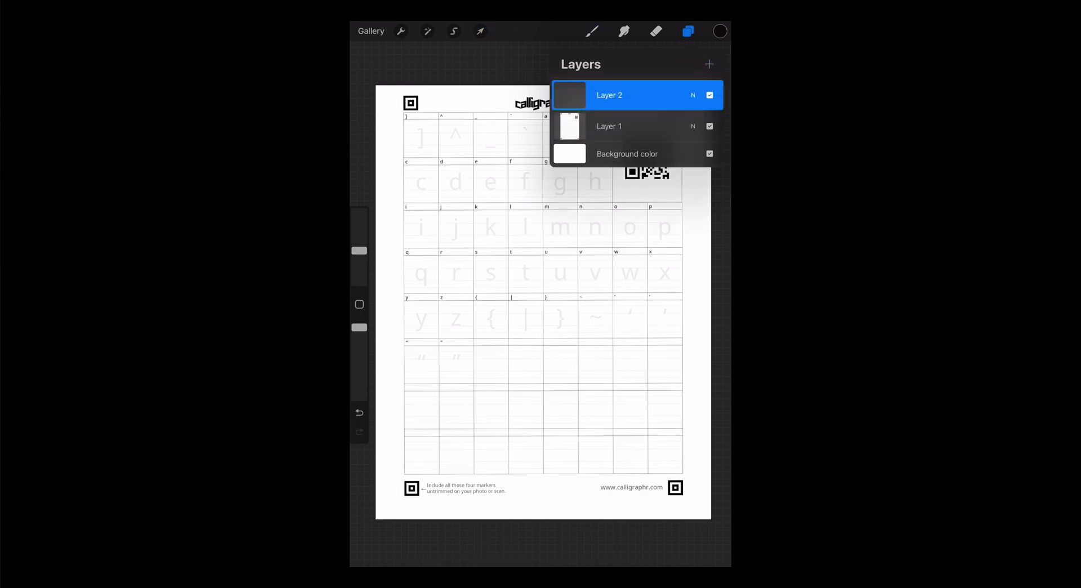
- Insert the symbols, digits and capitals template page as its own layer
click(401, 31)
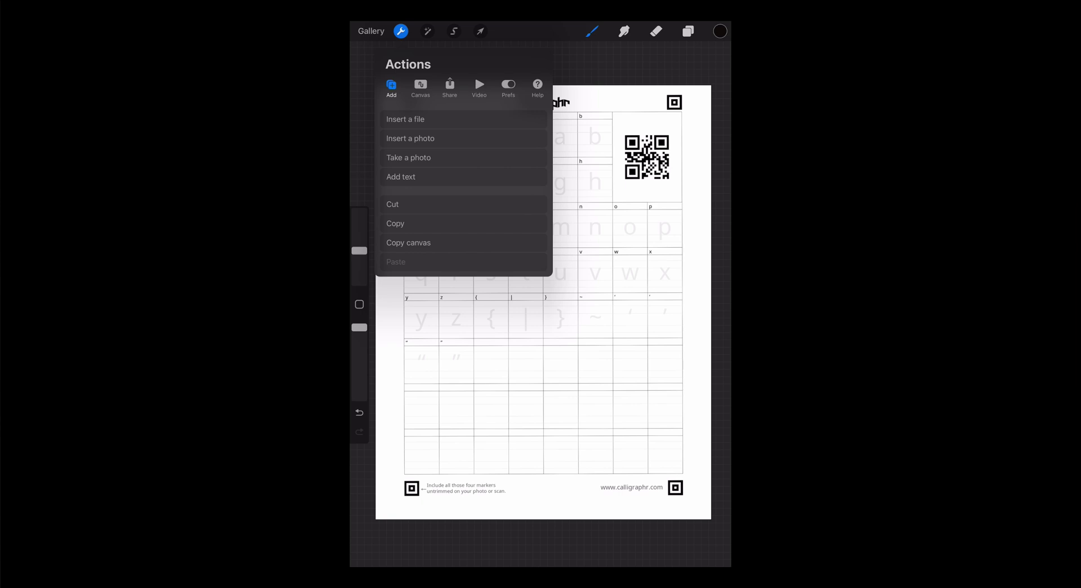
click(409, 138)
click(565, 154)
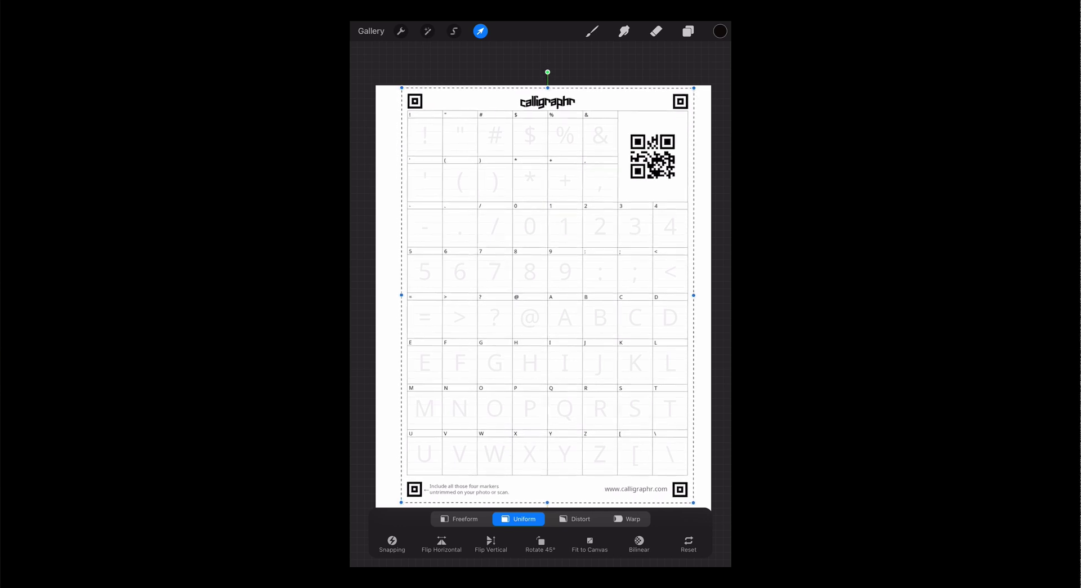
click(688, 31)
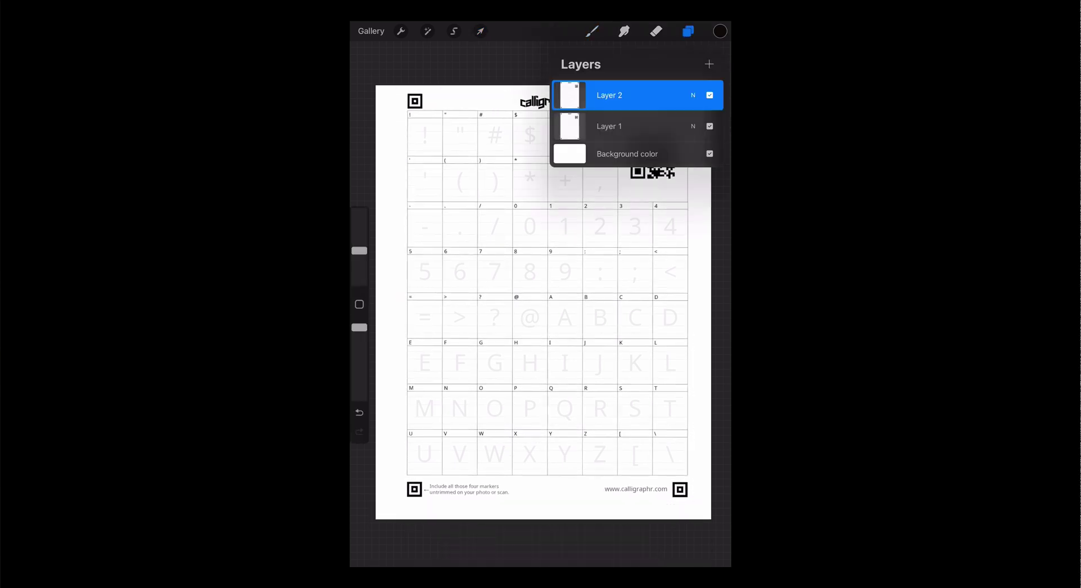
- Add blank layers above Layer 2 and Layer 1, then select Layer 3
click(709, 64)
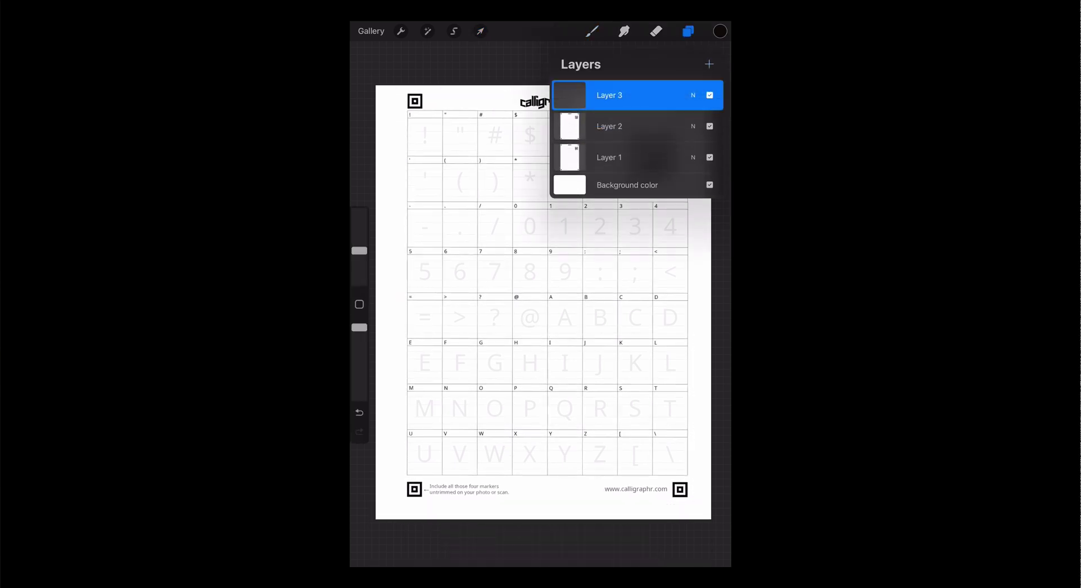
click(619, 157)
click(708, 64)
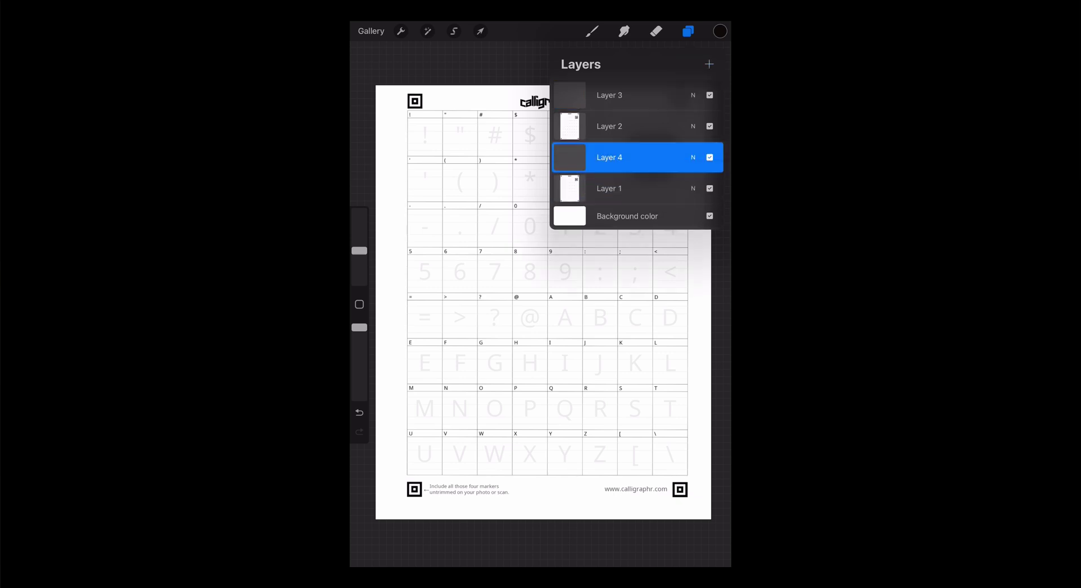
click(620, 95)
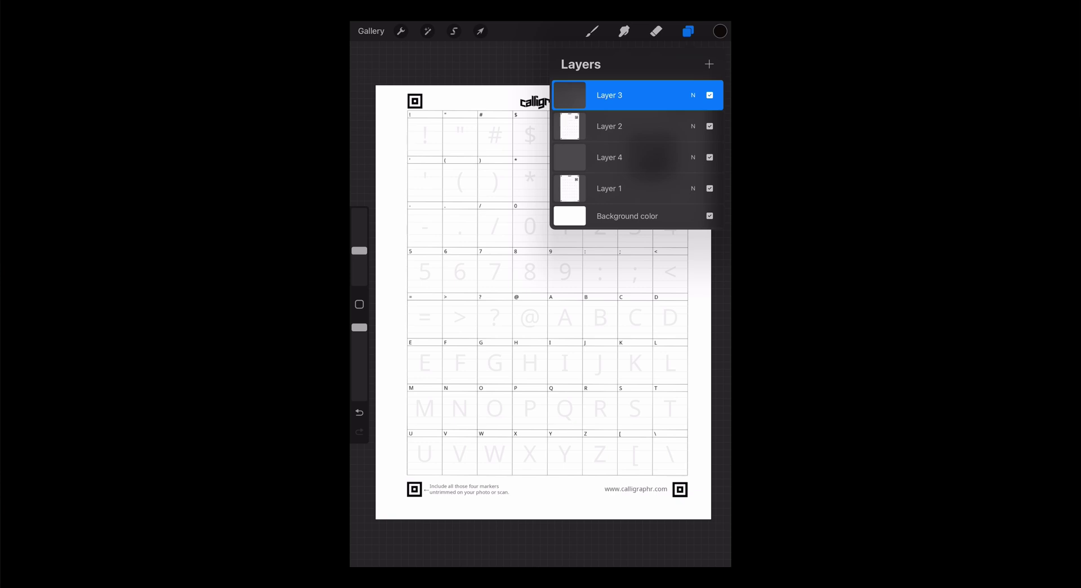
- Compare the Inking, Drawing and Sketching brushes, settling on Inking's Studio Pen
key(b)
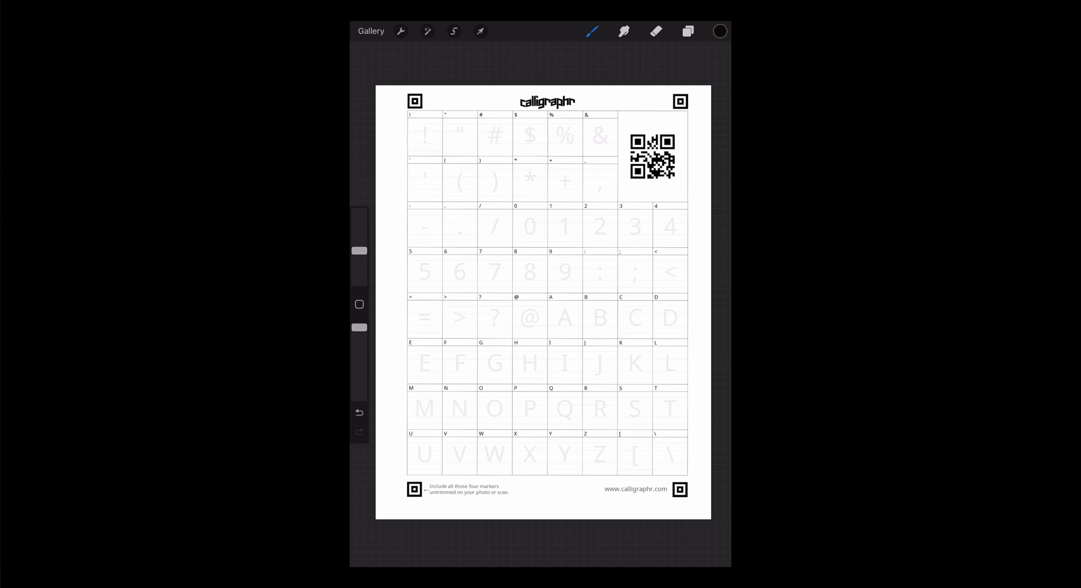
key(b)
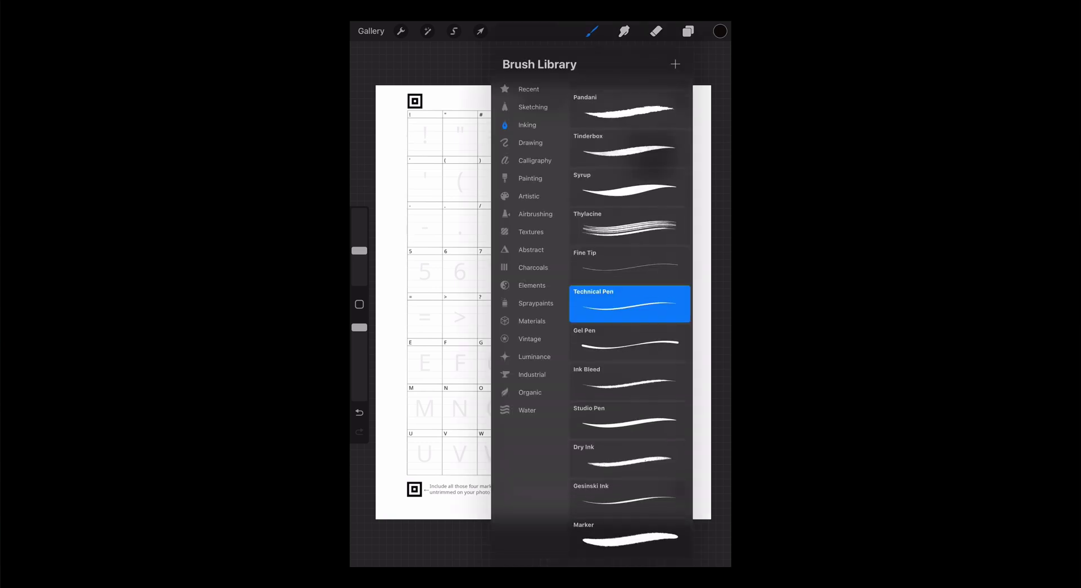
click(629, 420)
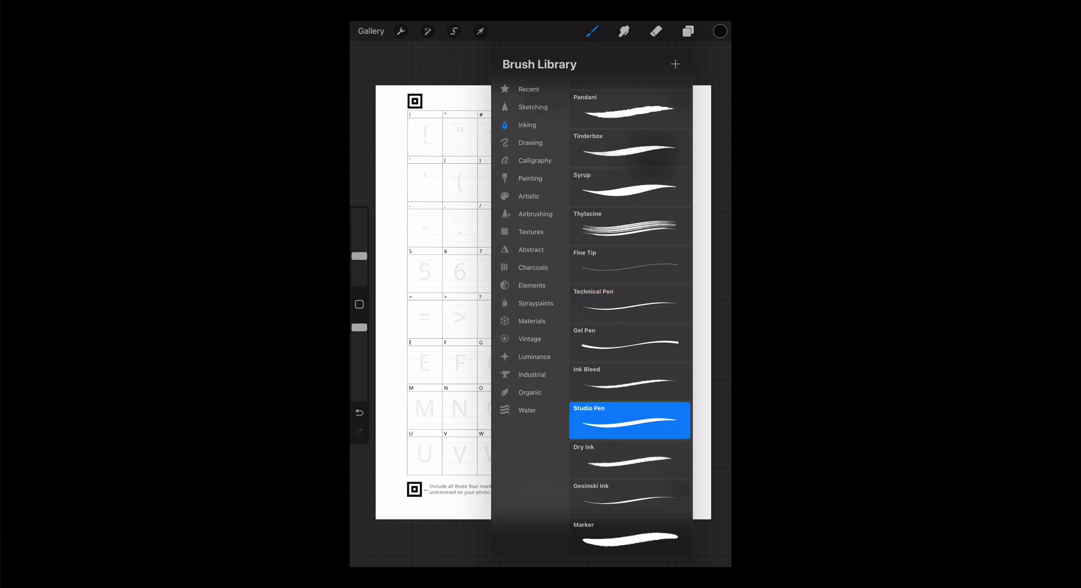
click(629, 303)
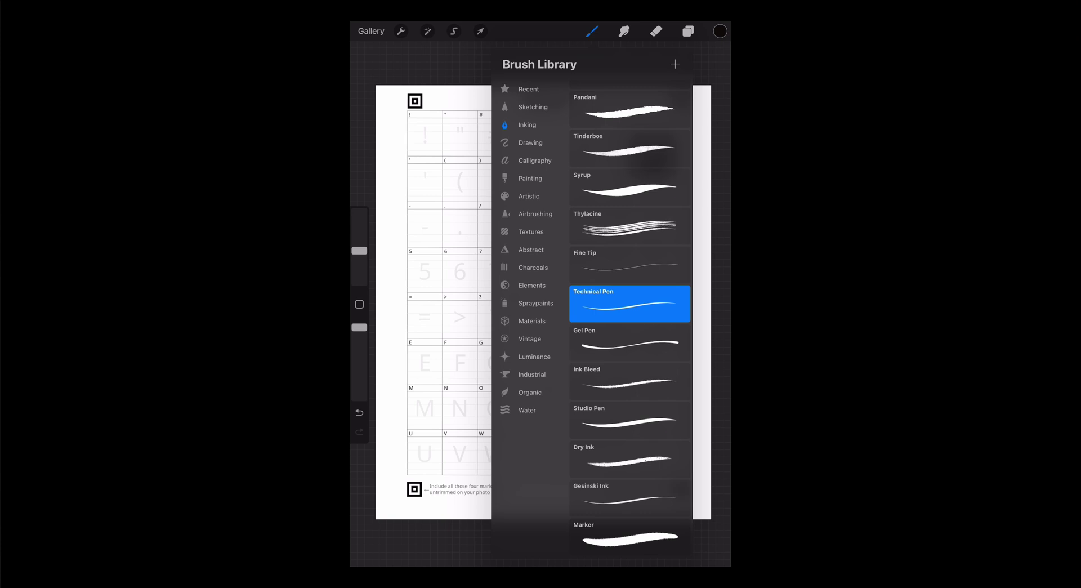
click(529, 142)
click(630, 216)
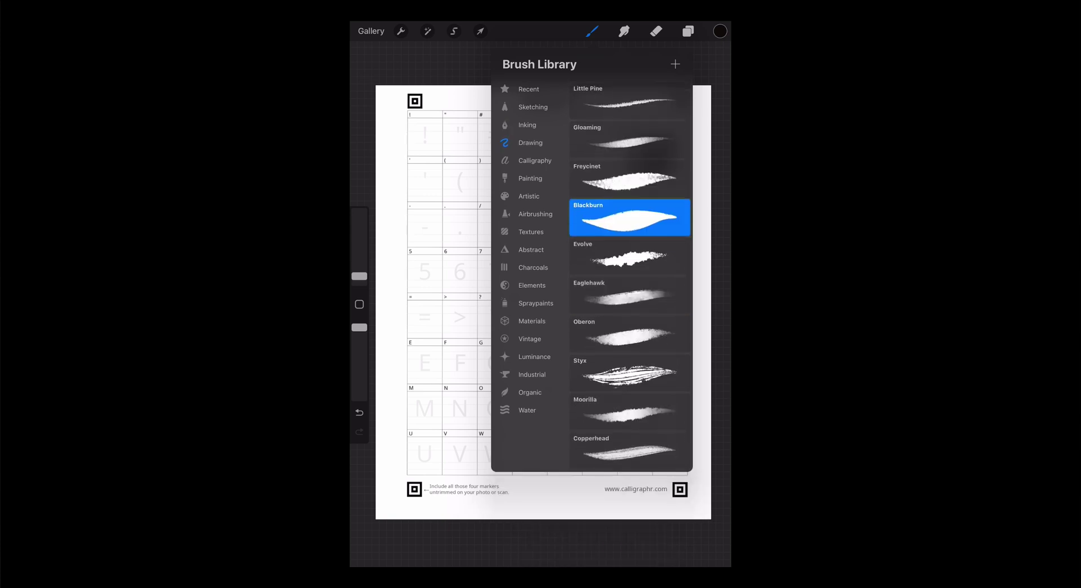
click(529, 107)
click(630, 334)
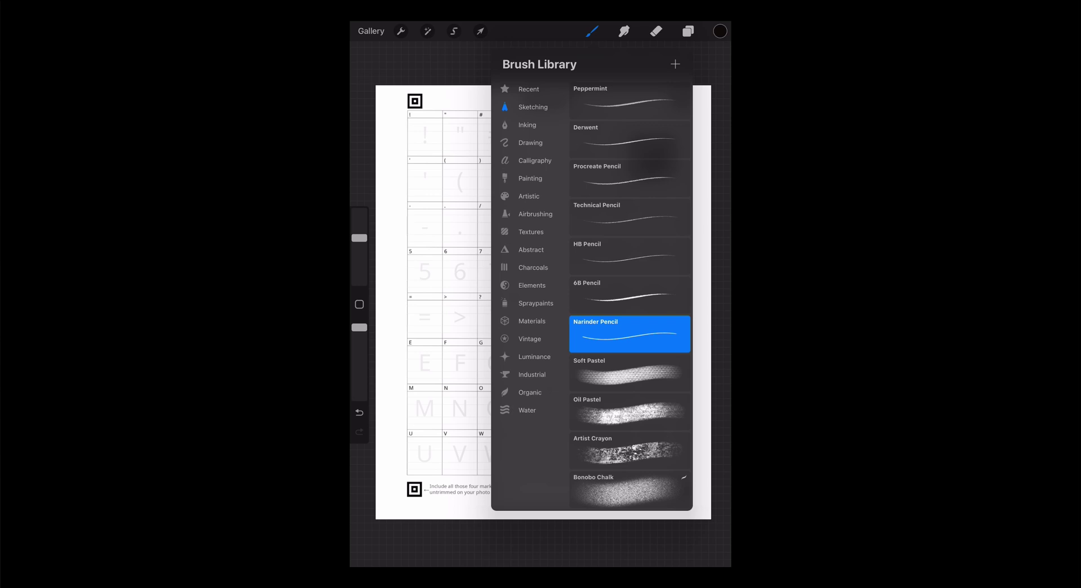
click(529, 143)
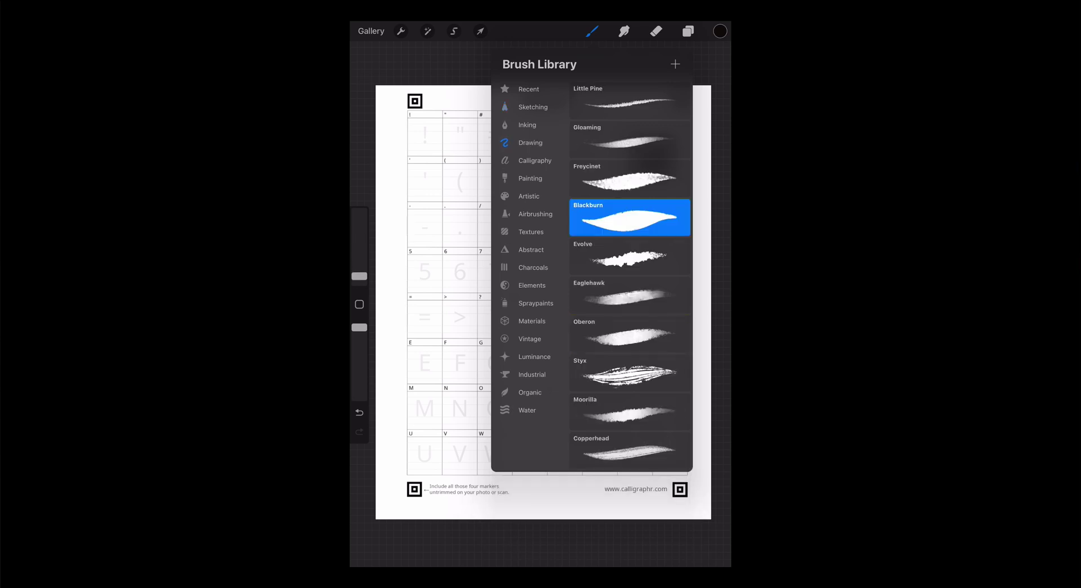
click(527, 124)
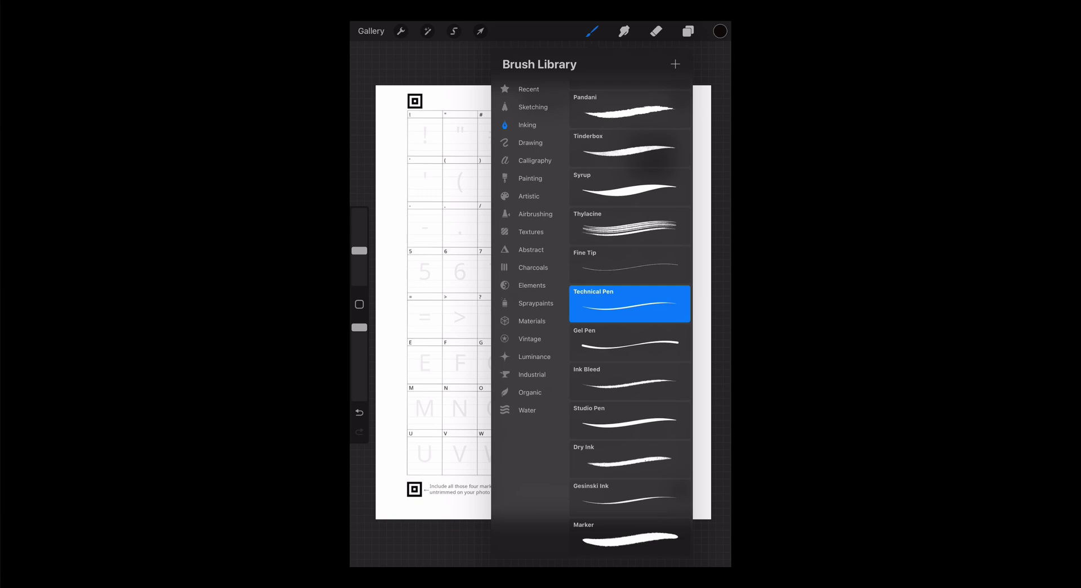
click(629, 420)
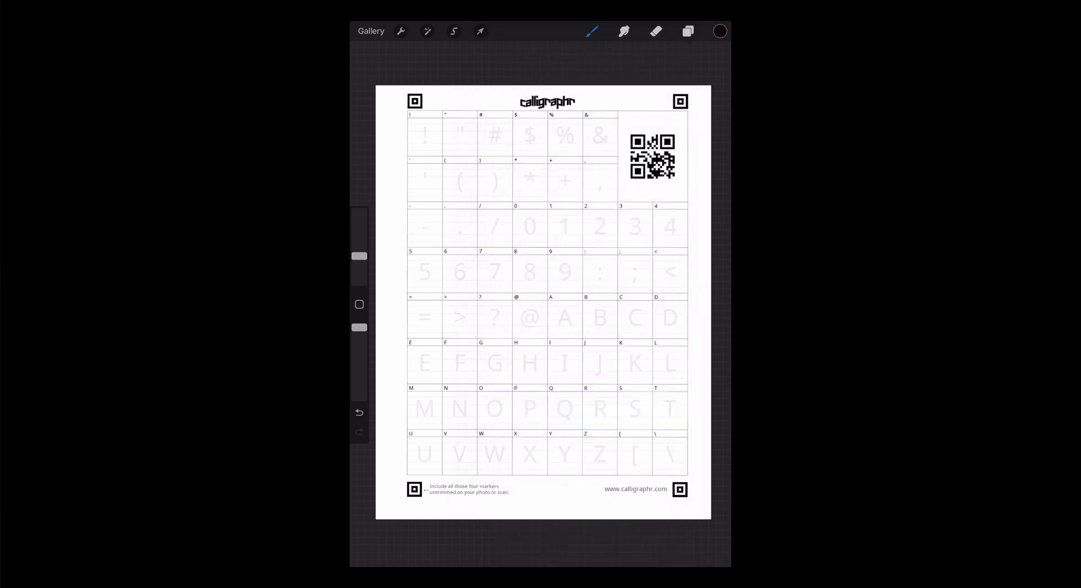
- Keep brush opacity full, nudge the brush size, and zoom into the number rows
mouse_move(359, 327)
mouse_down()
mouse_move(359, 349)
mouse_move(359, 328)
mouse_up()
drag(359, 256, 359, 259)
scroll(540, 304, up, 5)
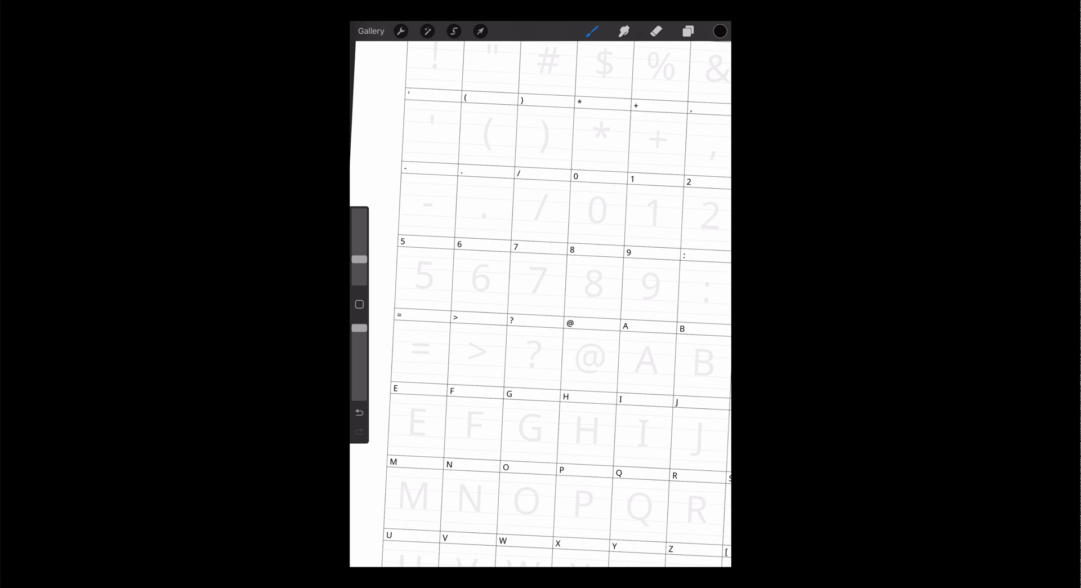
scroll(541, 304, up, 3)
key(ctrl+z)
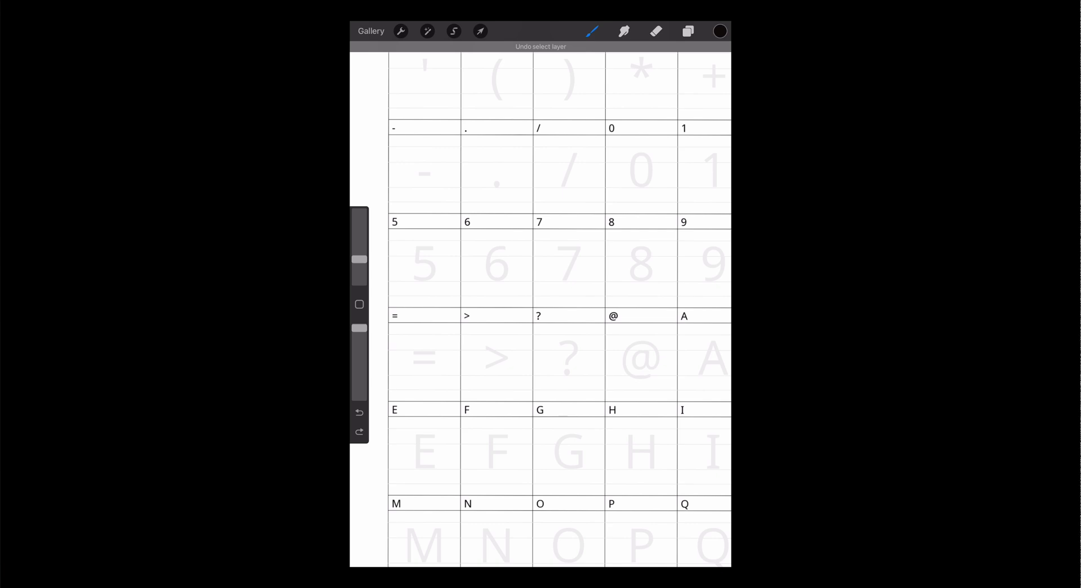
key(ctrl+shift+z)
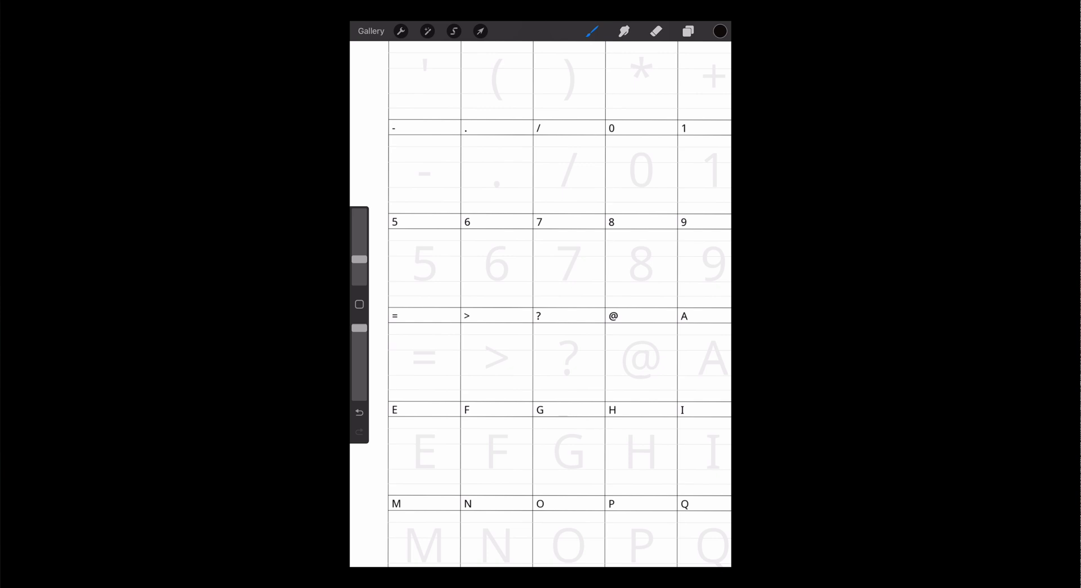
- Redraw the slash and handwrite 0, 7, 6 and 5 in their cells
key(ctrl+shift+z)
key(ctrl+shift+z)
key(ctrl+shift+z)
click(359, 412)
drag(575, 153, 563, 190)
mouse_move(648, 159)
mouse_down()
mouse_move(648, 181)
mouse_move(651, 160)
mouse_up()
mouse_move(559, 248)
mouse_down()
mouse_move(577, 264)
mouse_move(569, 280)
mouse_up()
mouse_move(499, 246)
mouse_down()
mouse_move(498, 279)
mouse_move(493, 264)
mouse_up()
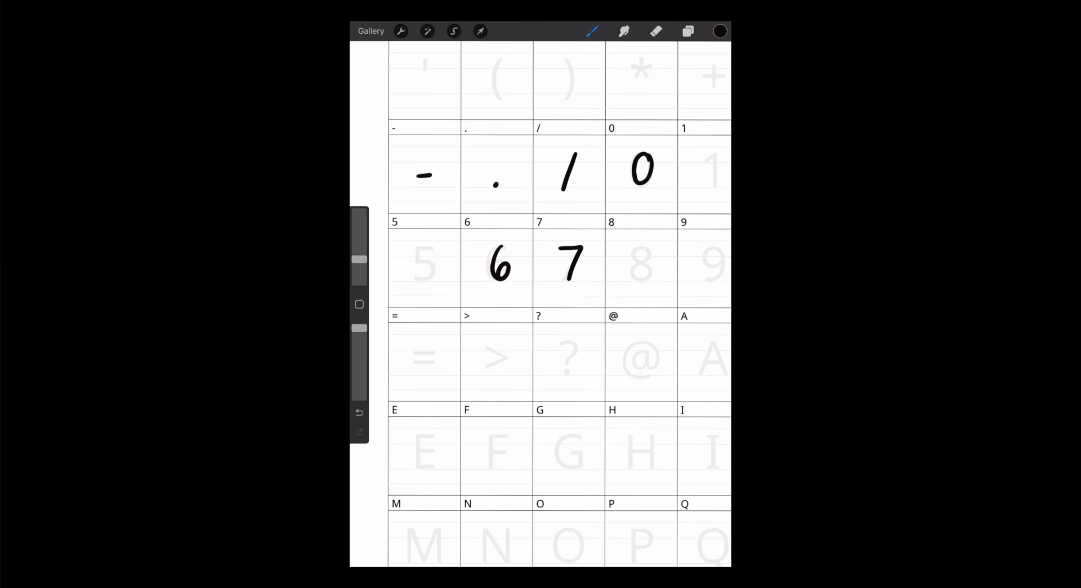
drag(436, 244, 416, 278)
- Handwrite =, >, ?, @, 8 and G in their template cells
mouse_move(413, 353)
mouse_down()
mouse_move(443, 353)
mouse_move(446, 365)
mouse_move(513, 356)
mouse_move(484, 369)
mouse_up()
mouse_move(559, 345)
mouse_down()
mouse_move(578, 347)
mouse_move(566, 365)
mouse_up()
click(566, 374)
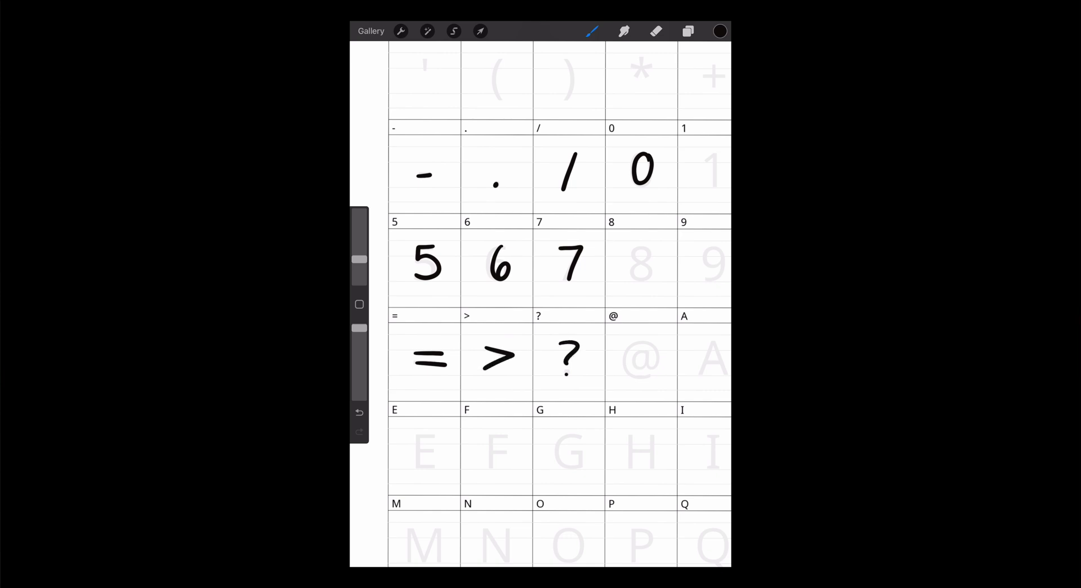
mouse_move(648, 352)
mouse_down()
mouse_move(648, 370)
mouse_move(630, 365)
mouse_move(662, 373)
mouse_up()
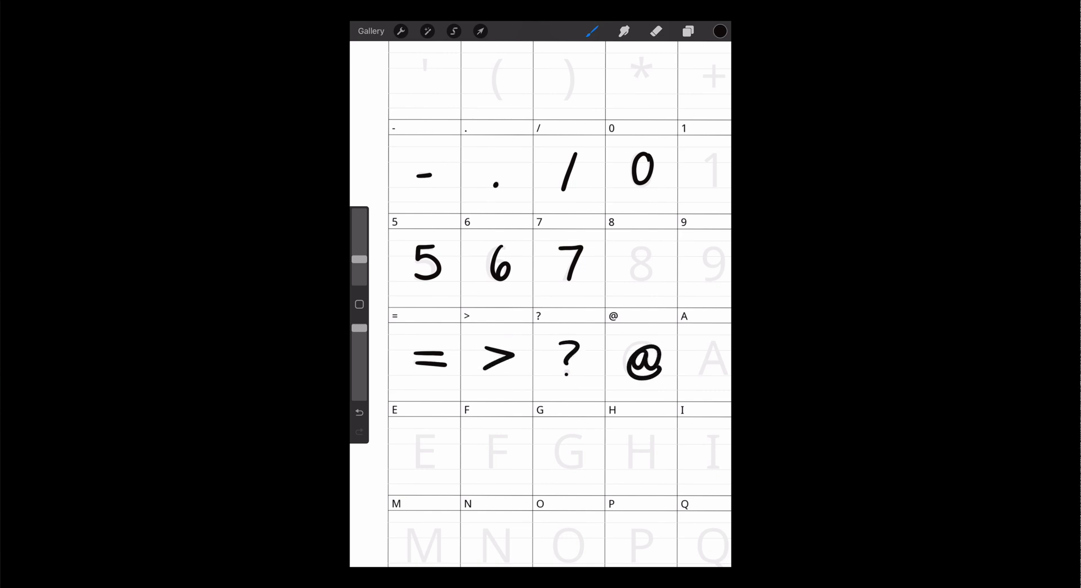
mouse_move(650, 247)
mouse_down()
mouse_move(631, 278)
mouse_move(648, 247)
mouse_up()
mouse_move(582, 434)
mouse_down()
mouse_move(582, 465)
mouse_move(573, 450)
mouse_up()
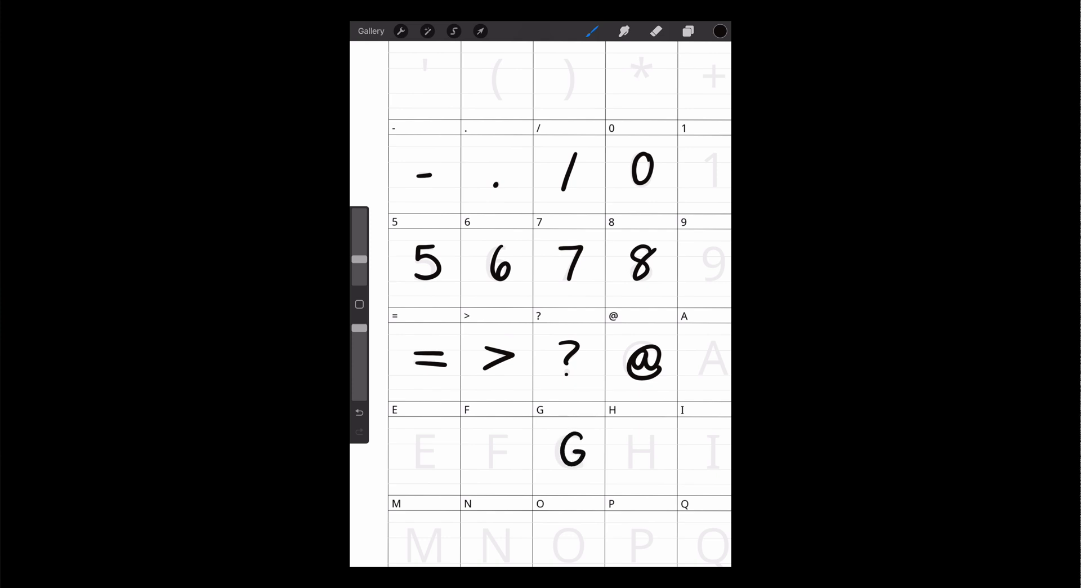
- Erase and redraw the handwritten @ in its cell, restoring the = sign's second bar
click(656, 31)
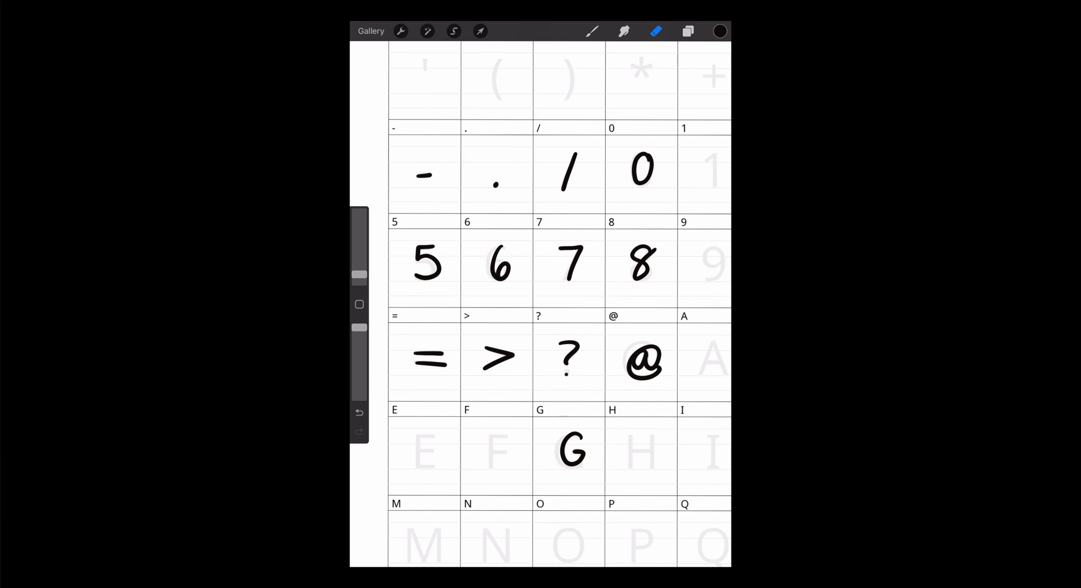
mouse_move(629, 352)
mouse_down()
mouse_move(658, 375)
mouse_move(629, 360)
mouse_move(648, 357)
mouse_up()
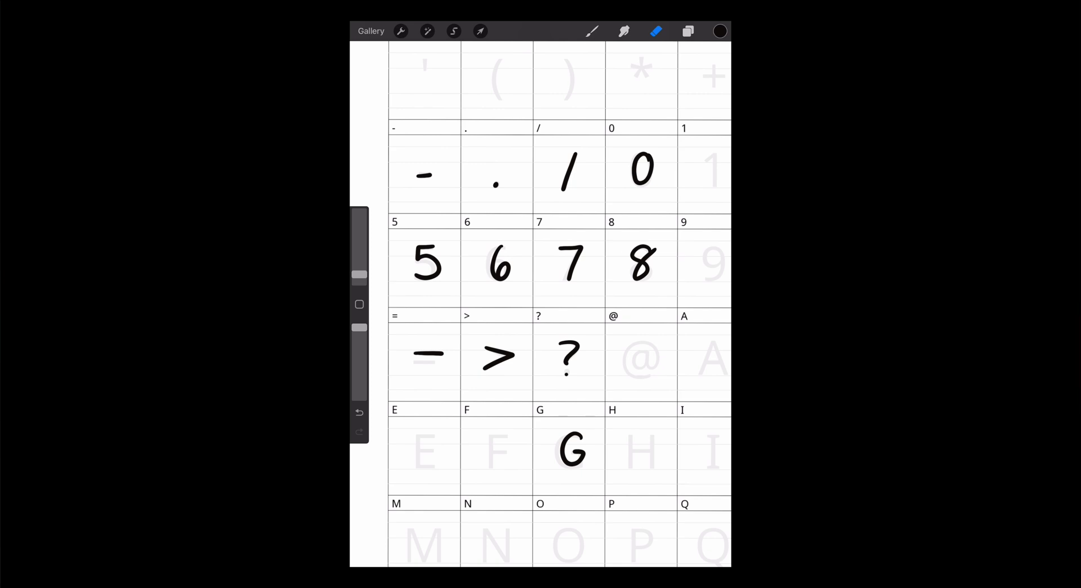
key(b)
drag(414, 362, 446, 363)
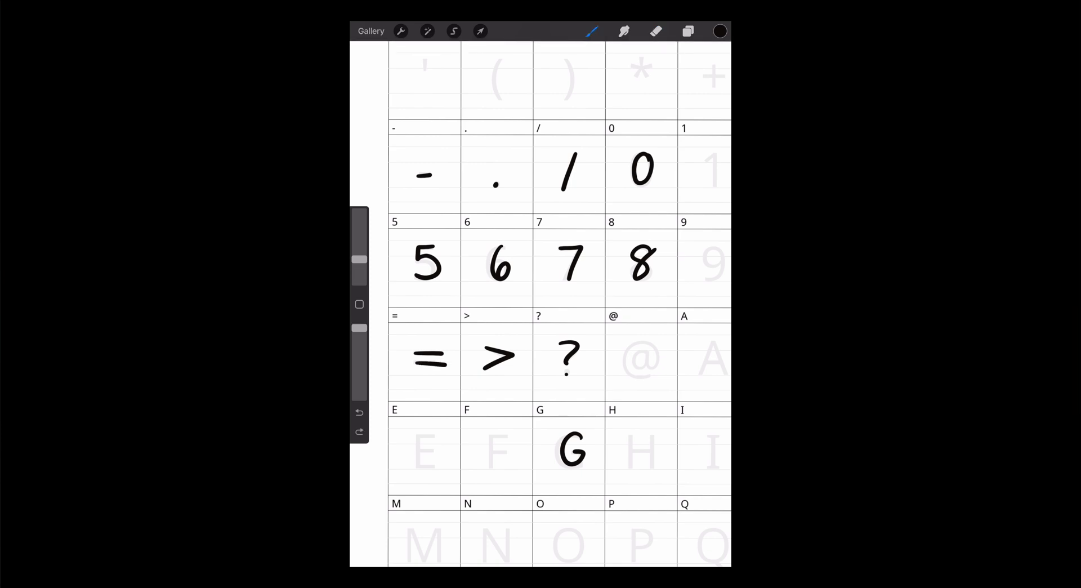
mouse_move(648, 353)
mouse_down()
mouse_move(649, 367)
mouse_move(625, 360)
mouse_move(655, 376)
mouse_move(728, 376)
mouse_up()
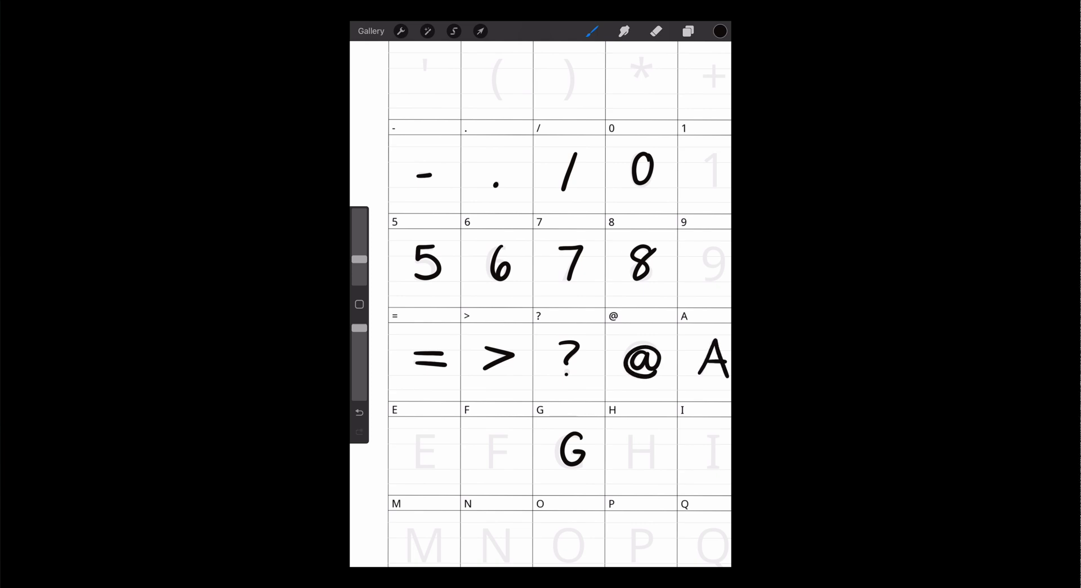
- Hide Layers 3 and 2 to reveal the lowercase page and make Layer 5 active
scroll(541, 304, down, 5)
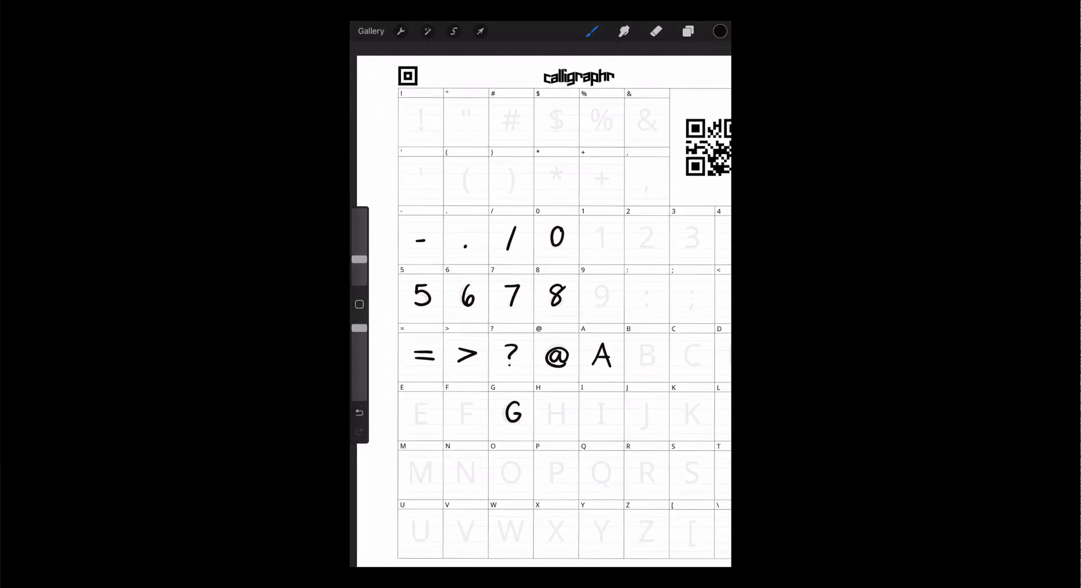
click(688, 31)
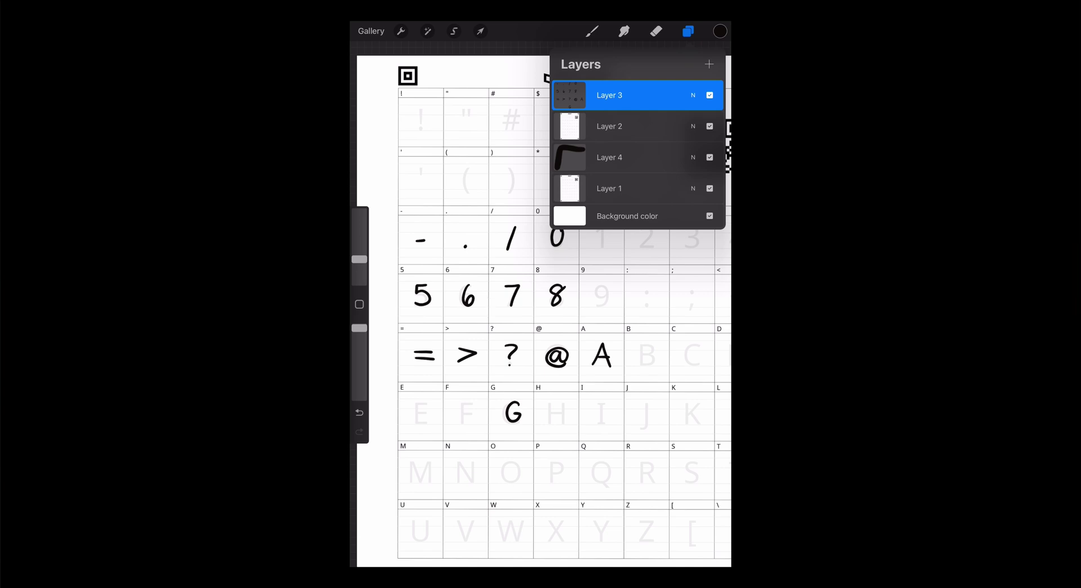
click(709, 95)
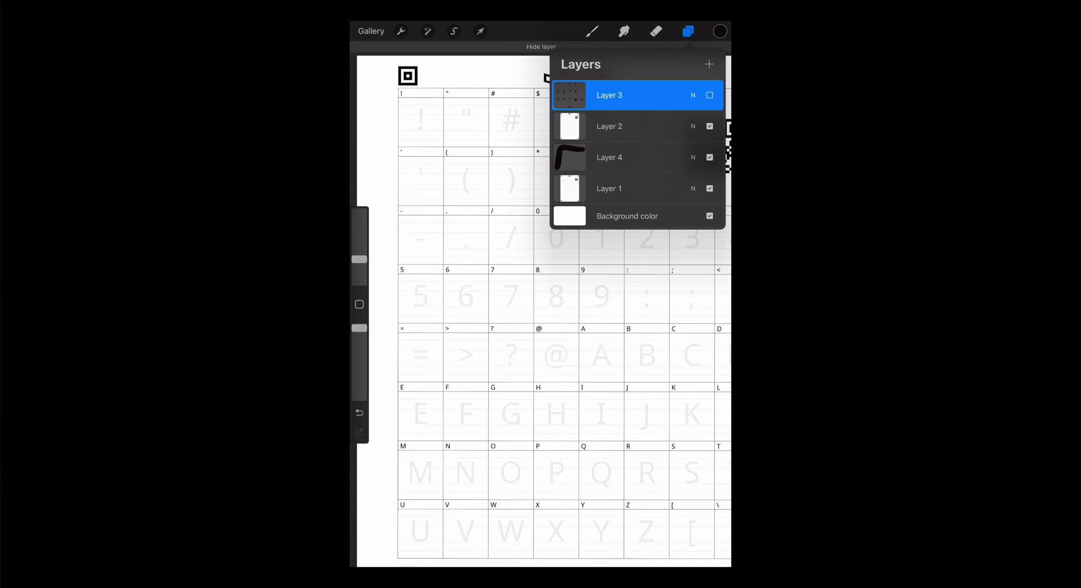
click(710, 126)
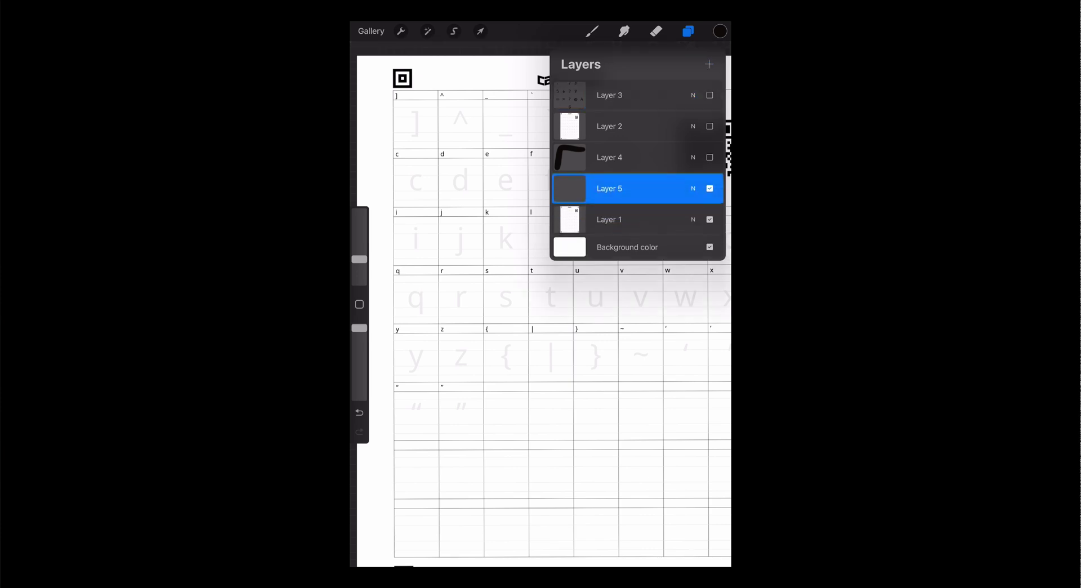
click(630, 157)
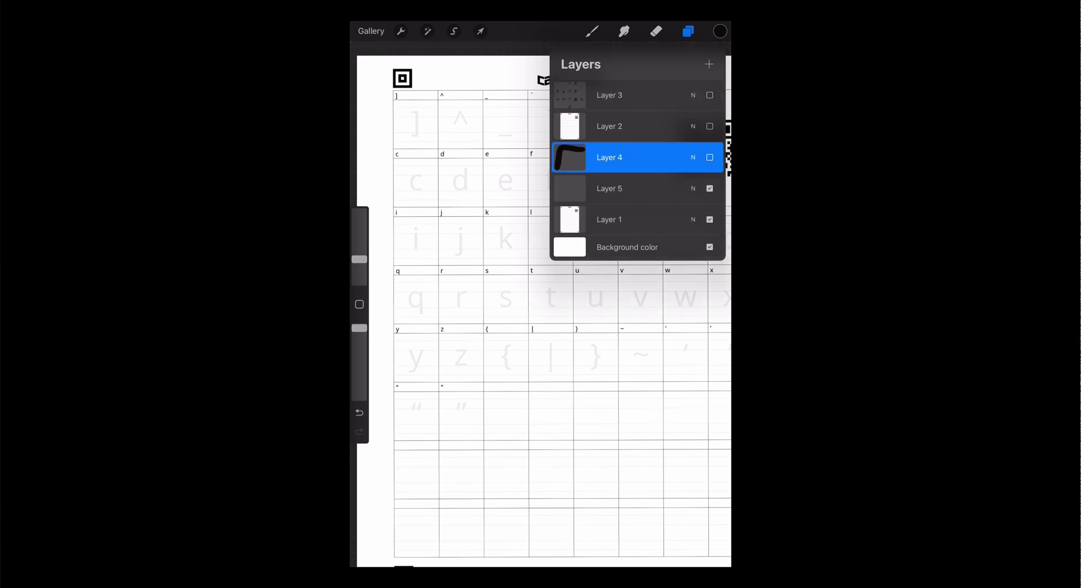
click(630, 188)
click(688, 31)
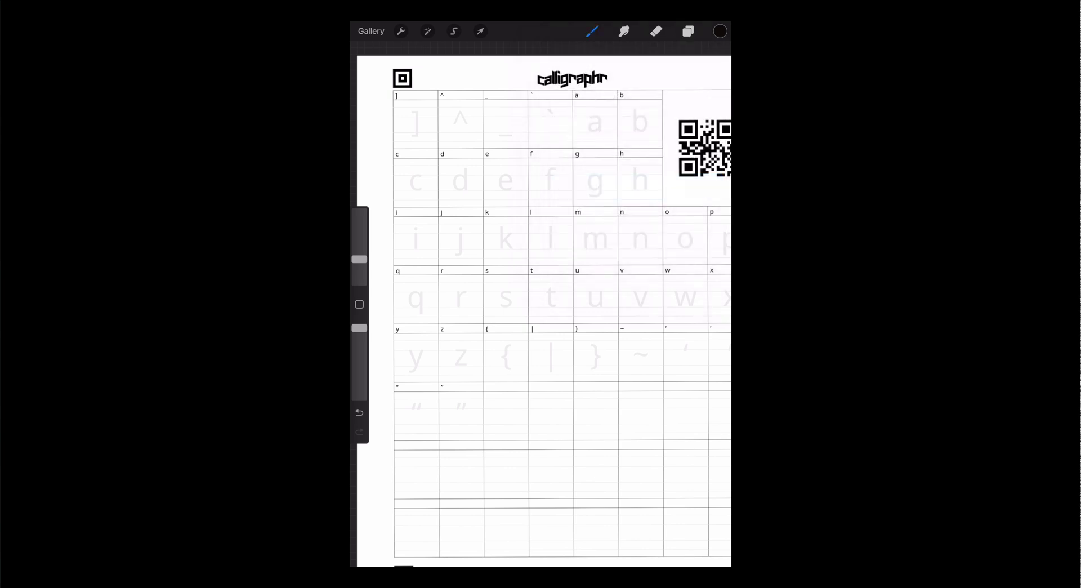
- Handwrite lowercase d, e, s and u in their template cells
mouse_move(465, 177)
mouse_down()
mouse_move(469, 192)
mouse_move(550, 191)
mouse_up()
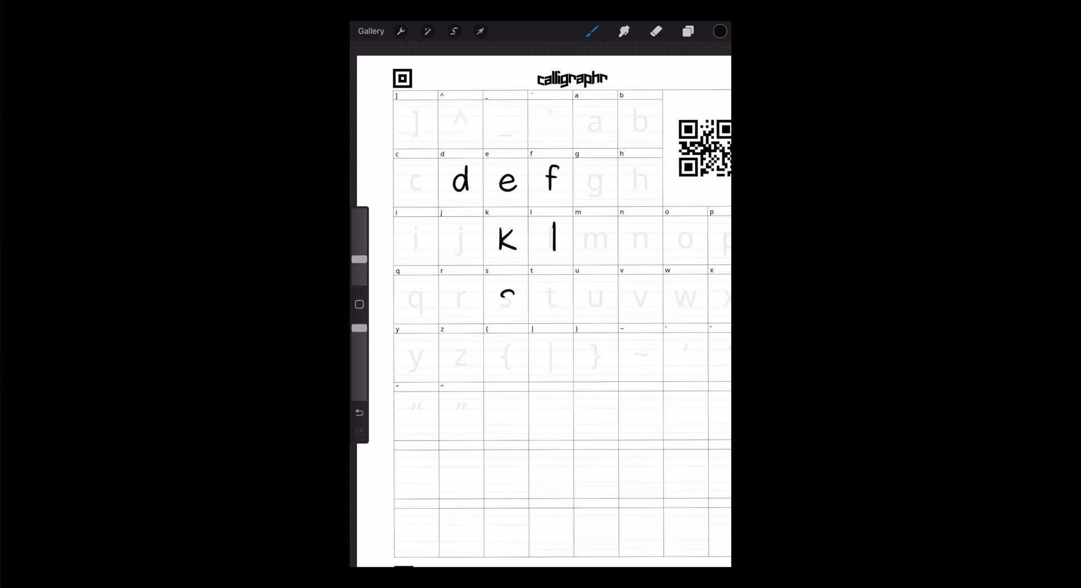
drag(501, 297, 498, 306)
drag(590, 291, 601, 305)
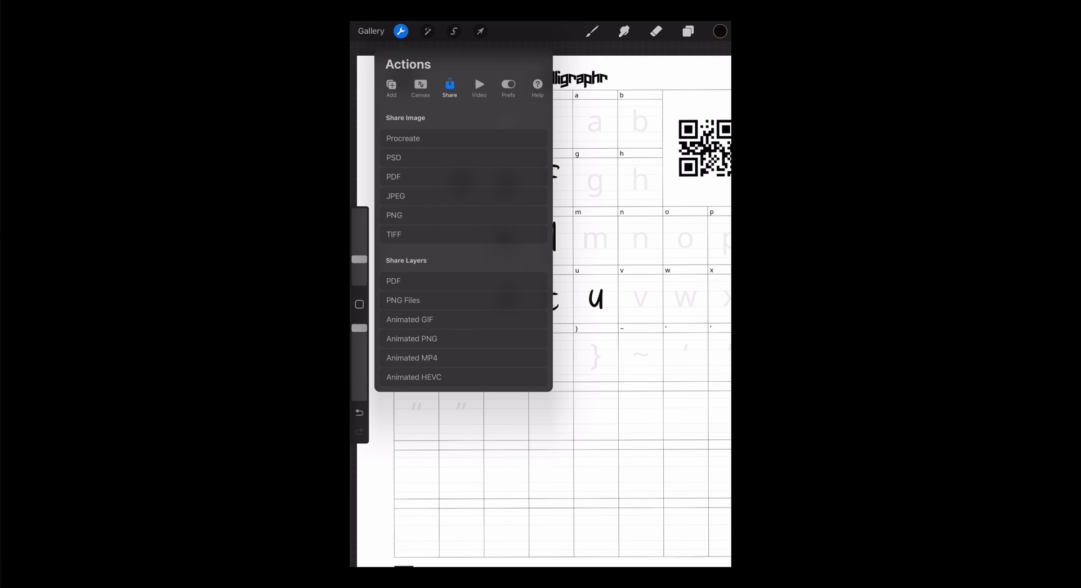
- Export a JPEG, then hide Layer 5's lowercase letters and show Layers 3 and 2 again
click(405, 197)
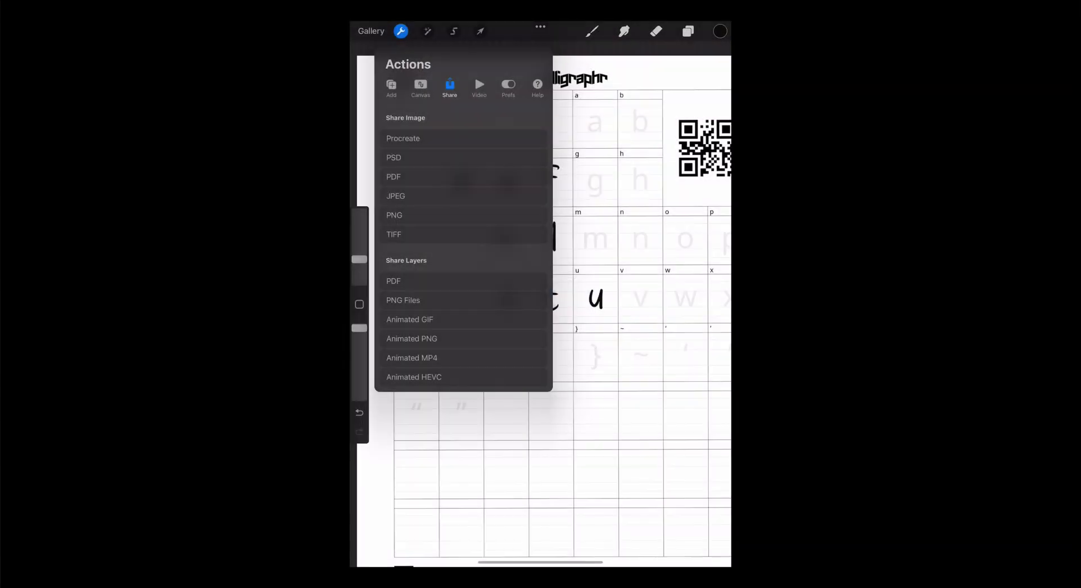
click(688, 31)
click(709, 188)
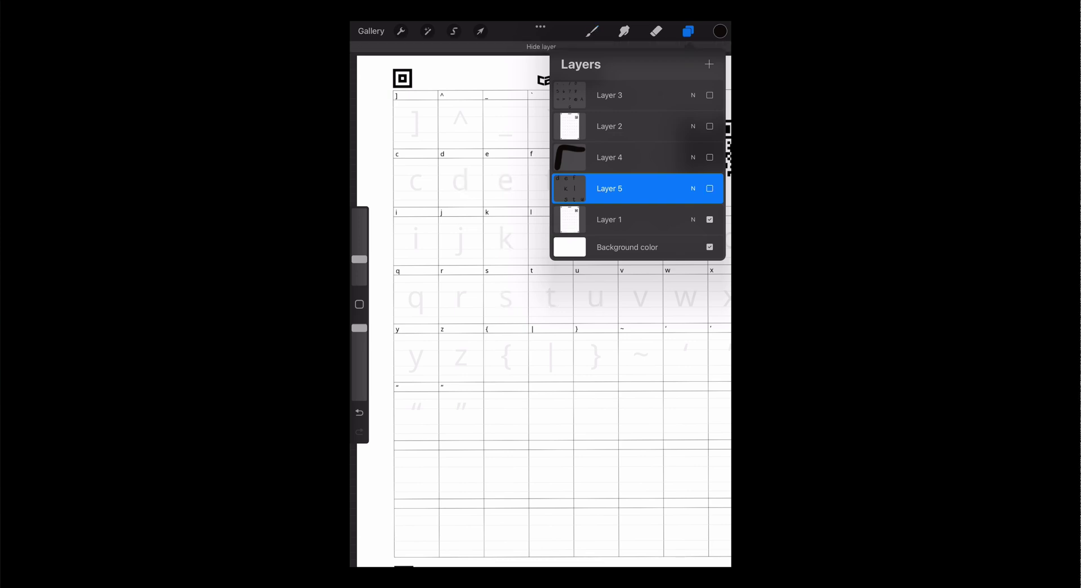
click(709, 126)
click(710, 95)
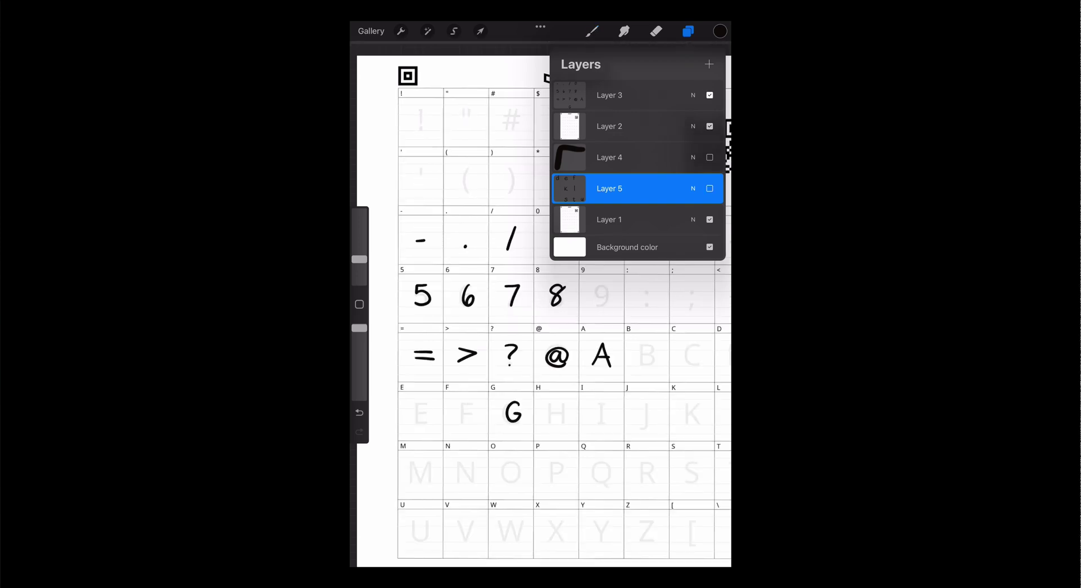
- Export the symbols, digits and capitals page as a JPEG image
click(400, 31)
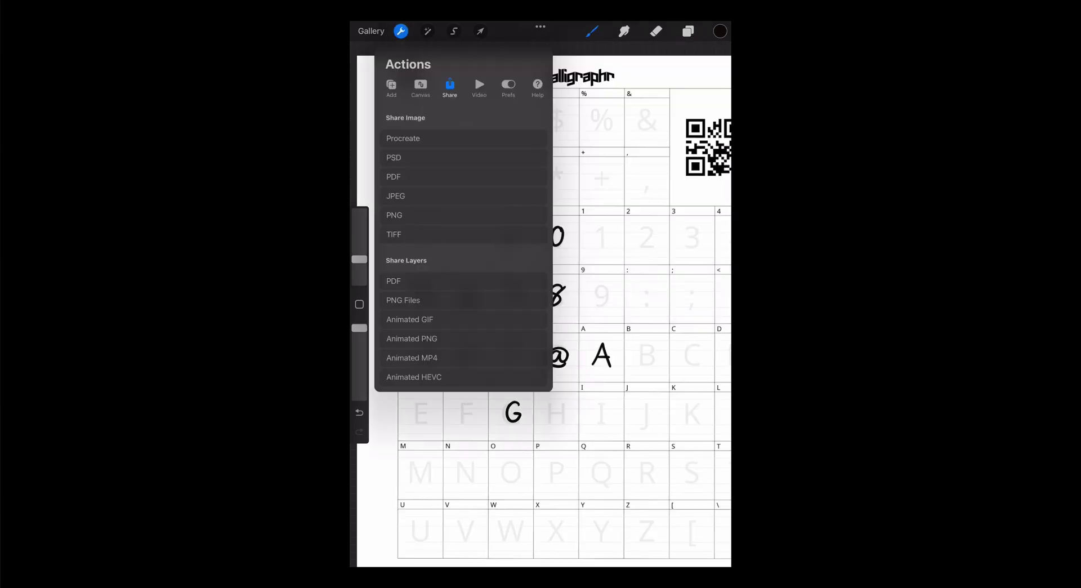
click(396, 195)
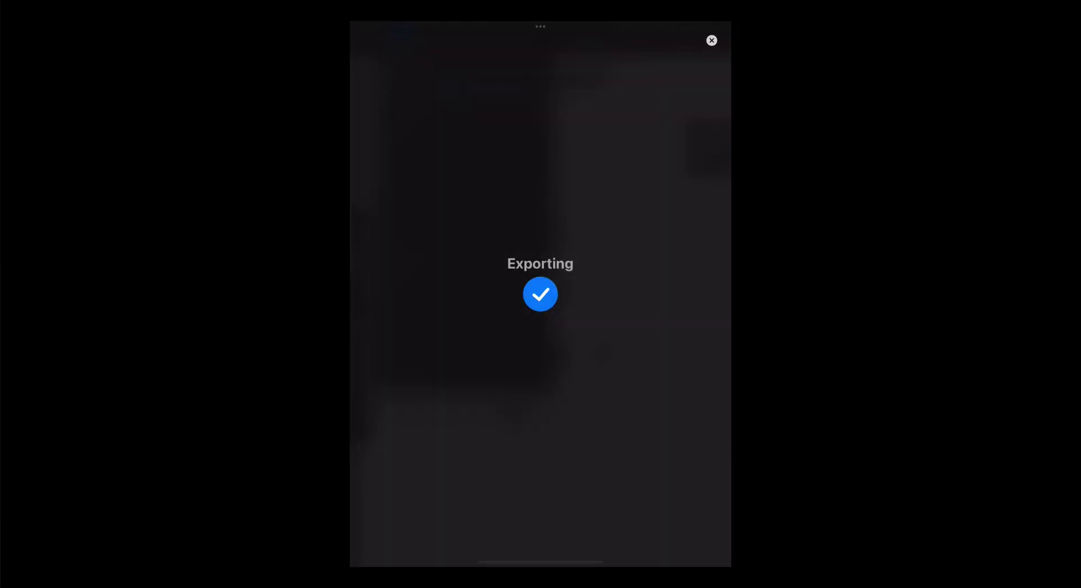
scroll(541, 205, left, 1)
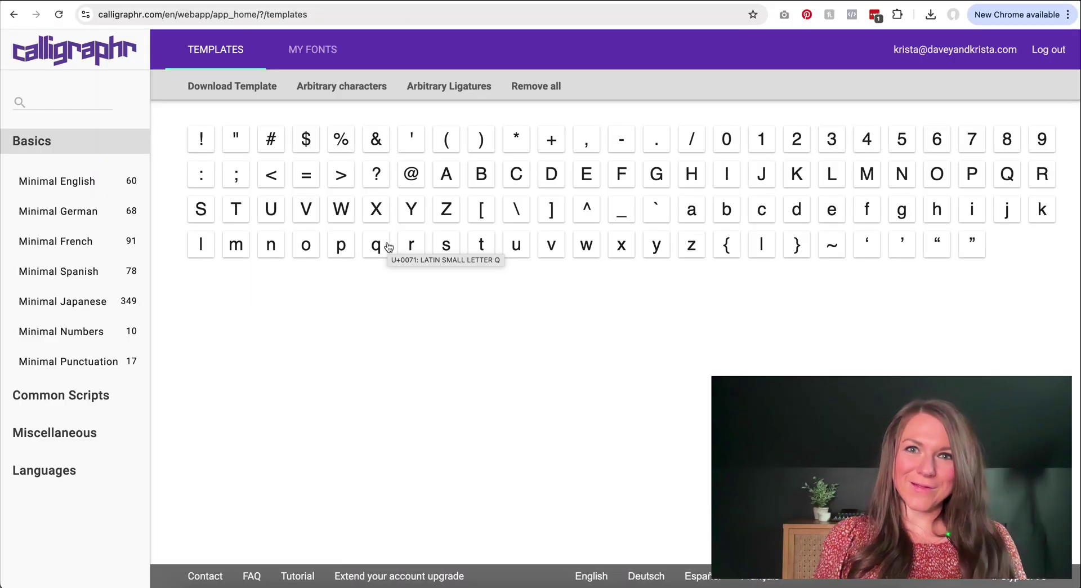
- Create and save a new font named 'Krista Test' keeping the Regular style and default settings
click(312, 51)
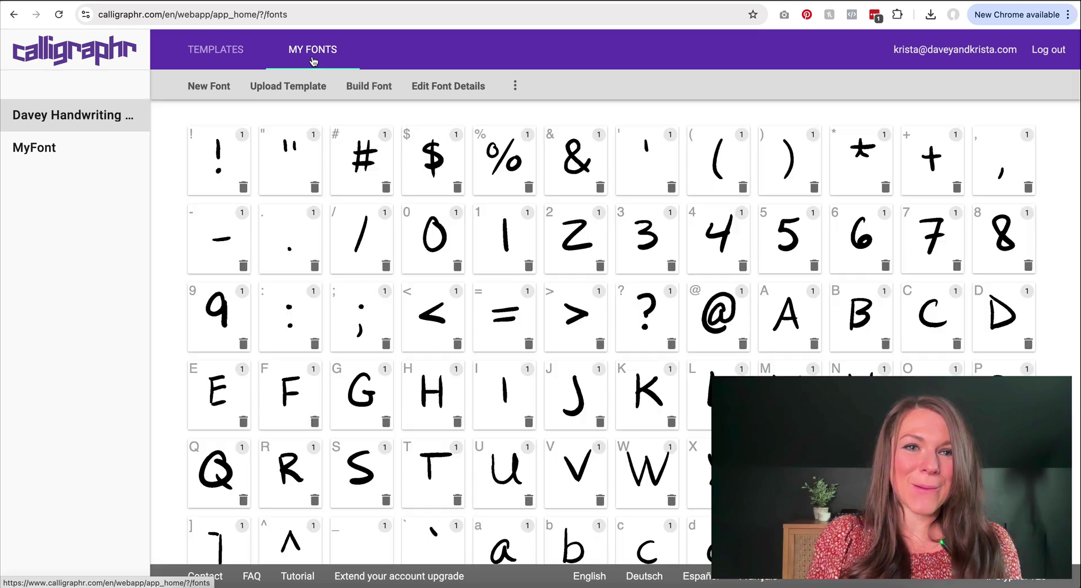
click(198, 88)
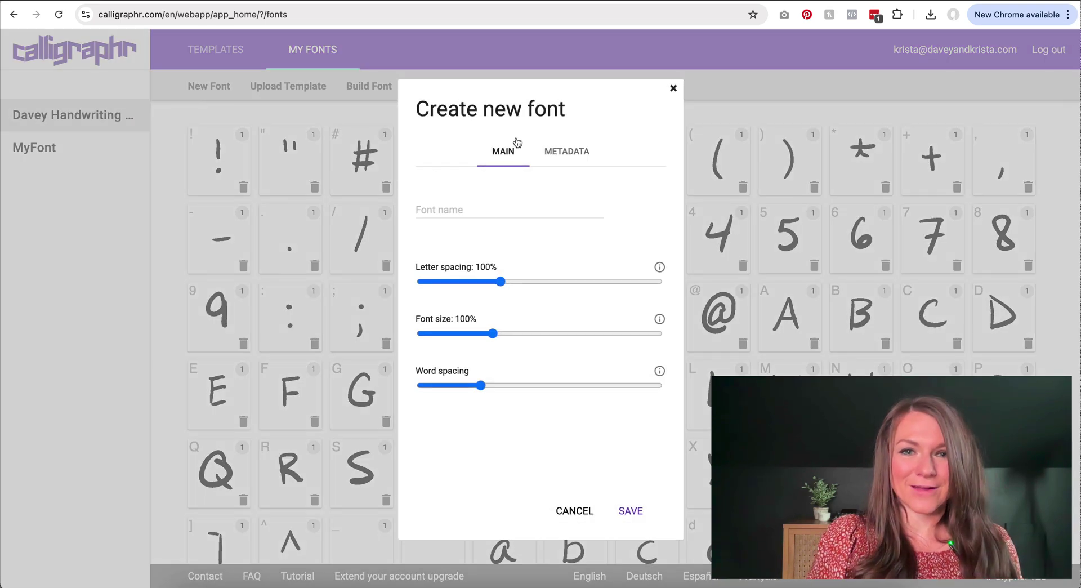
click(459, 208)
text(Krista Test)
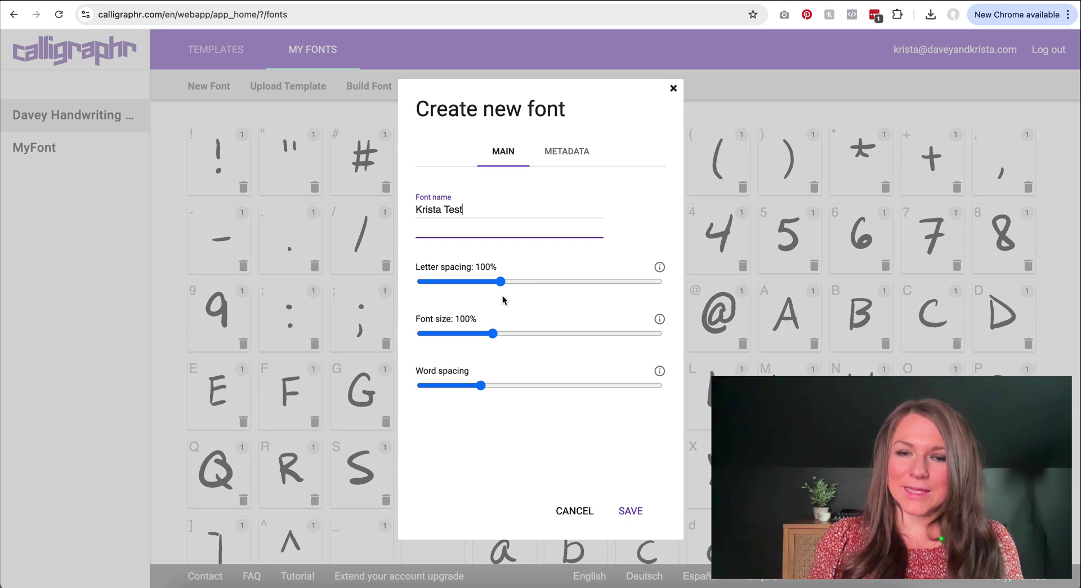
click(571, 152)
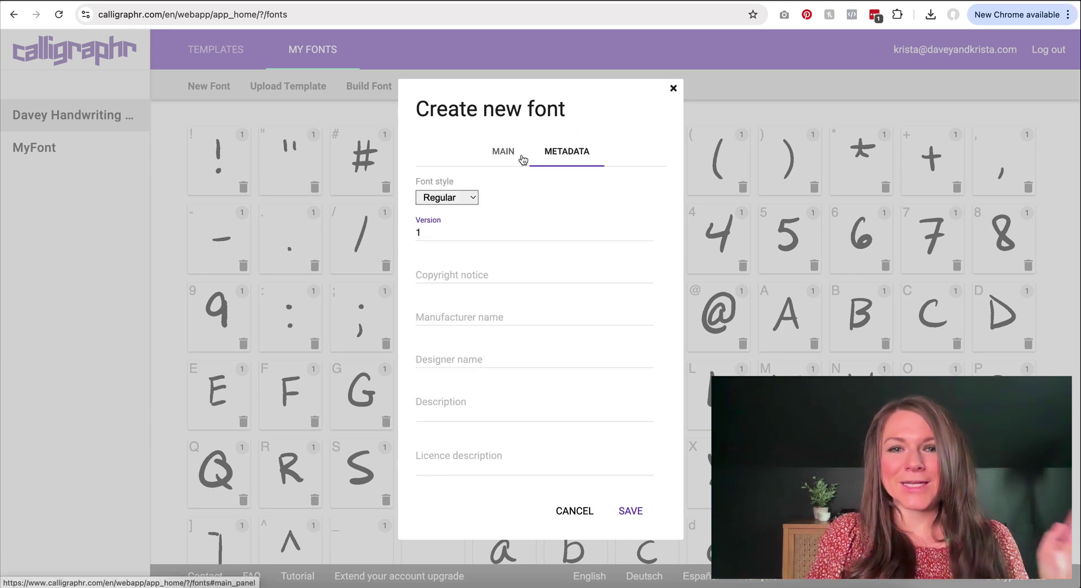
click(465, 198)
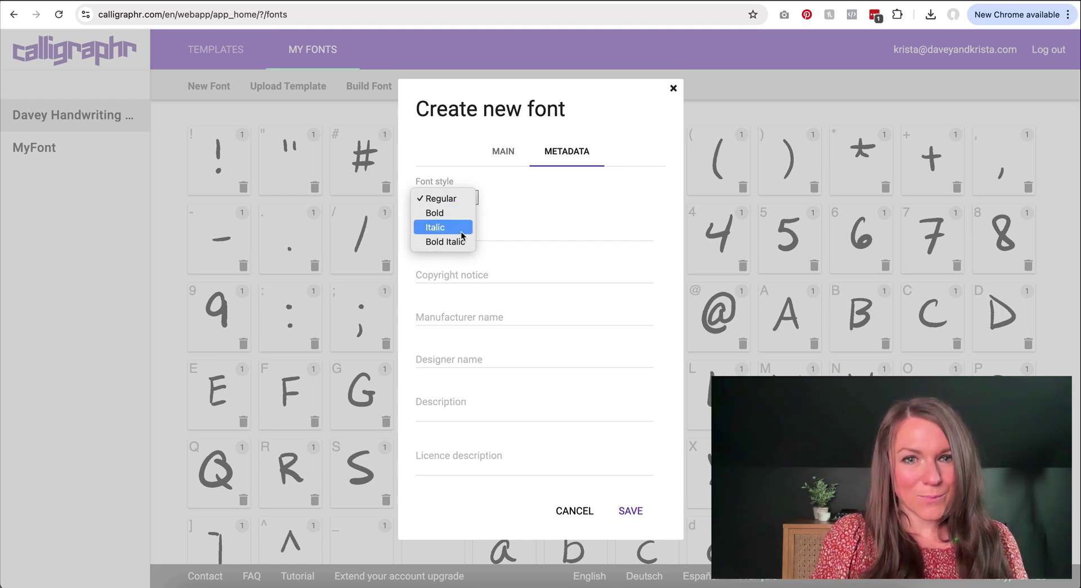
click(534, 211)
click(486, 312)
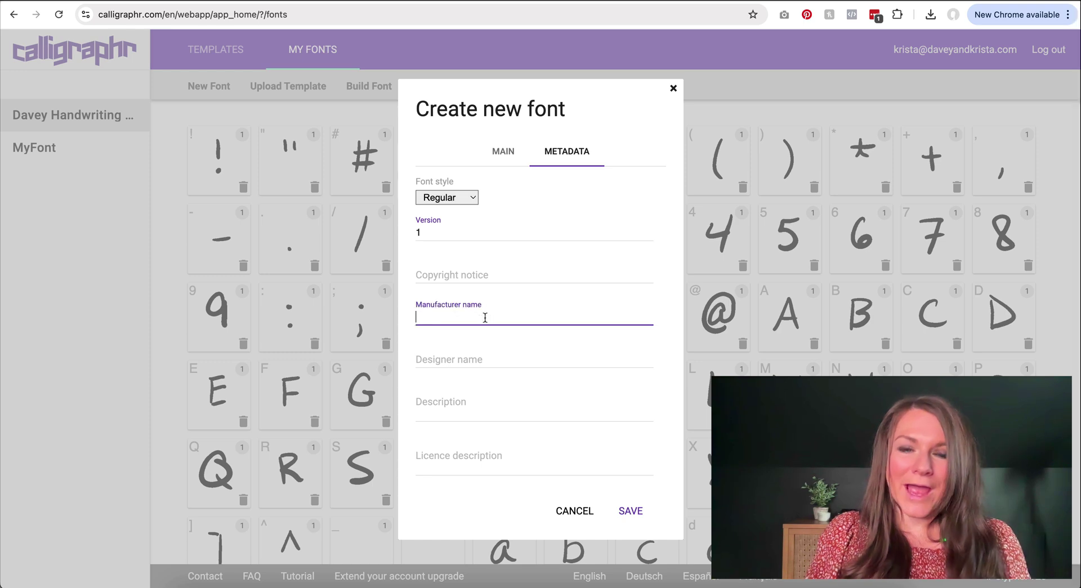
click(505, 158)
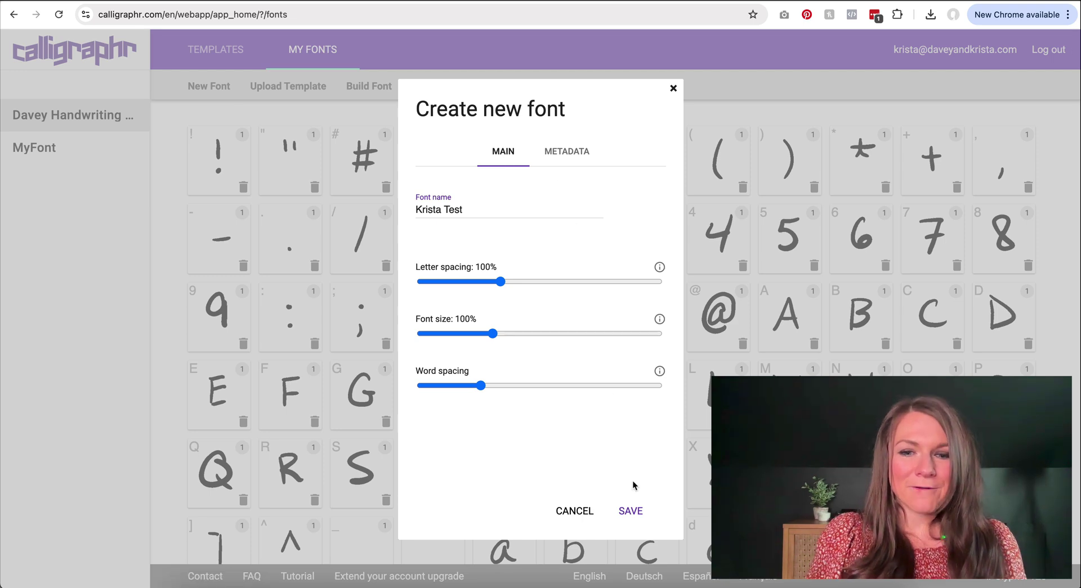
click(631, 511)
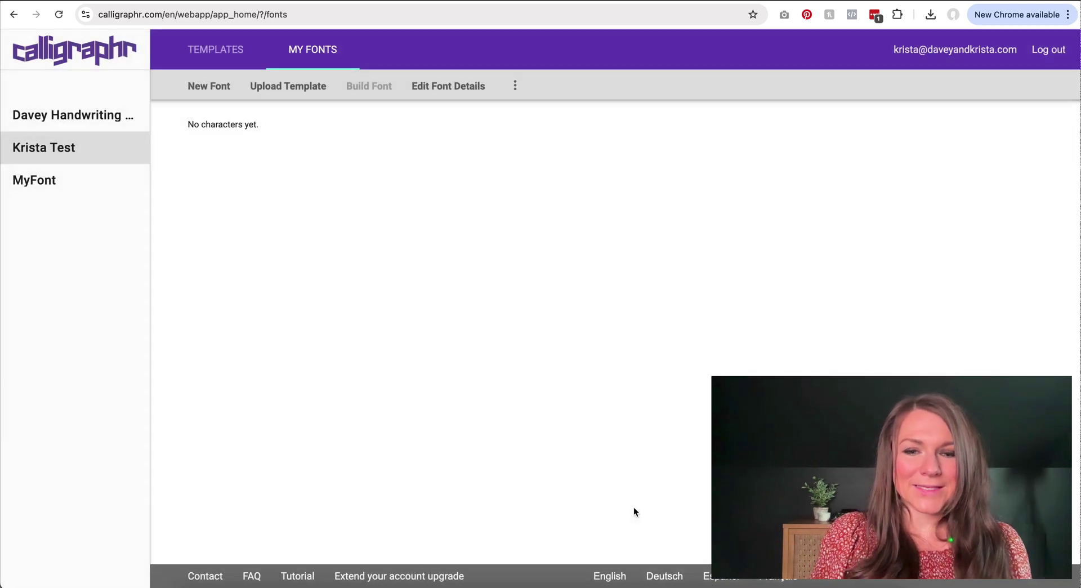
- Upload Untitled_Artwork 3.jpg as a template and add its 60 lowercase and punctuation glyphs
click(269, 89)
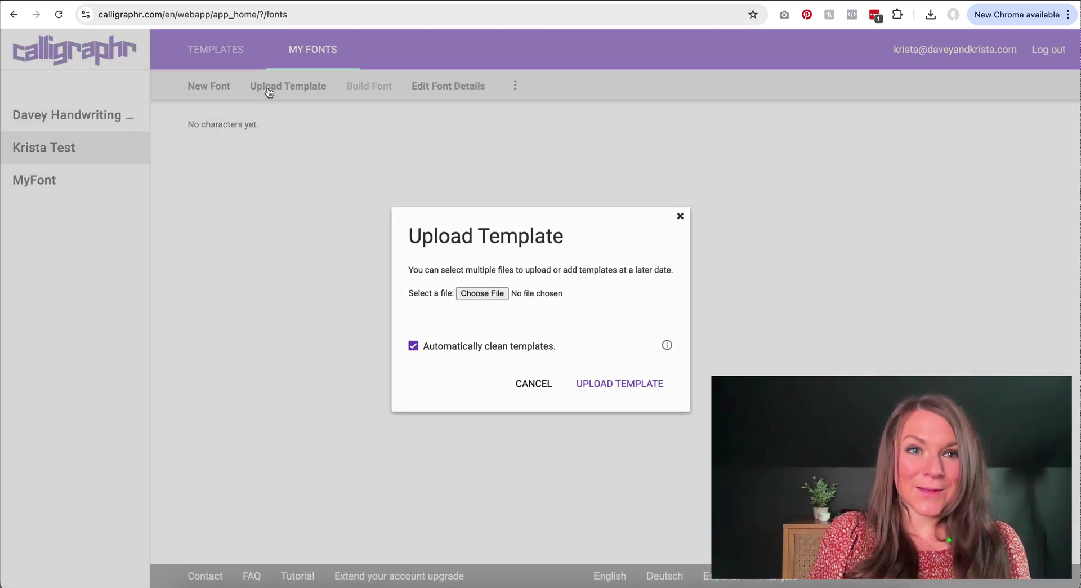
click(493, 292)
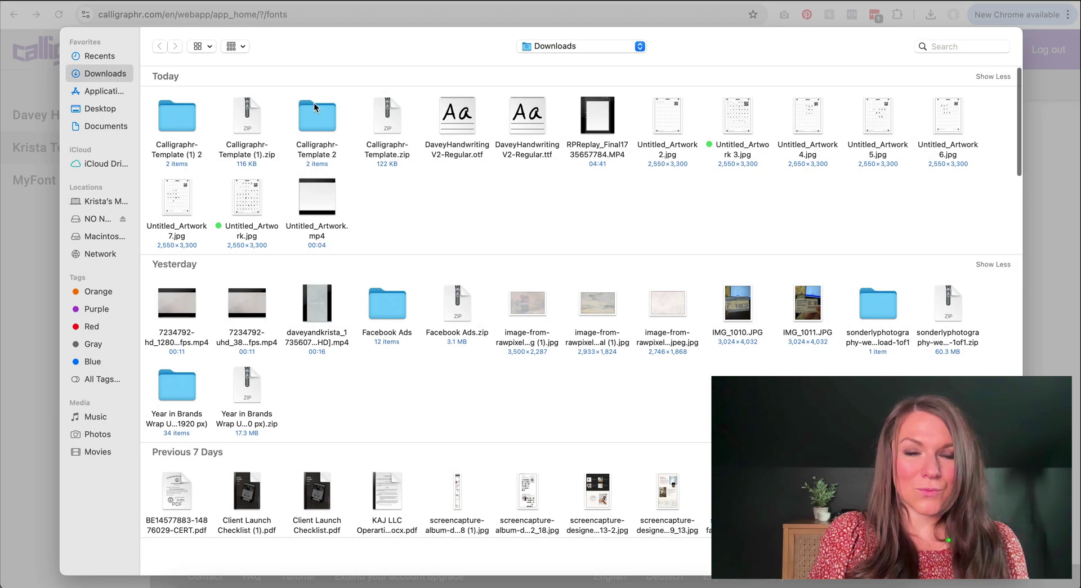
click(731, 110)
double_click(729, 110)
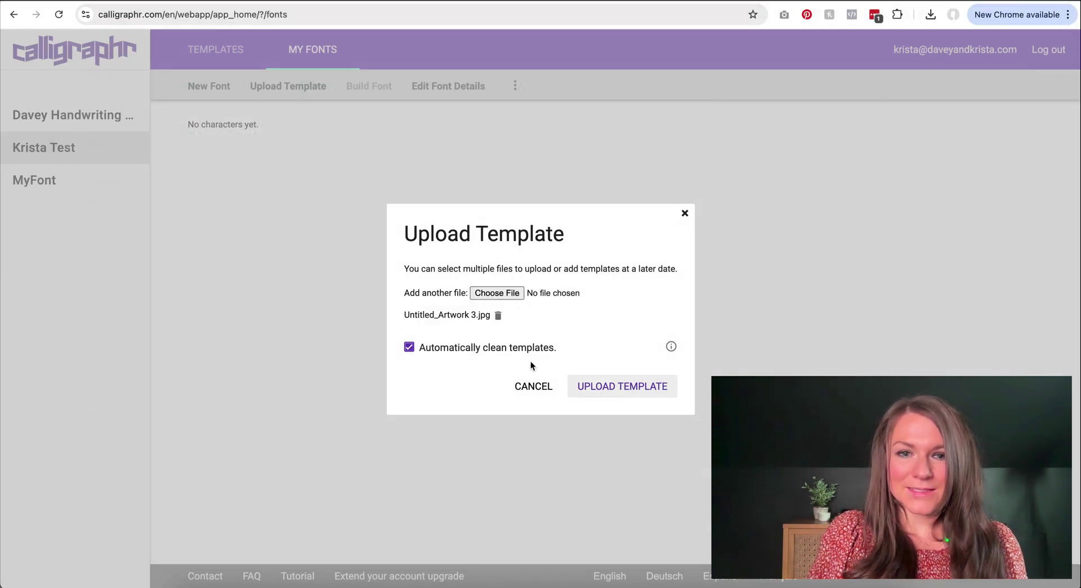
click(626, 388)
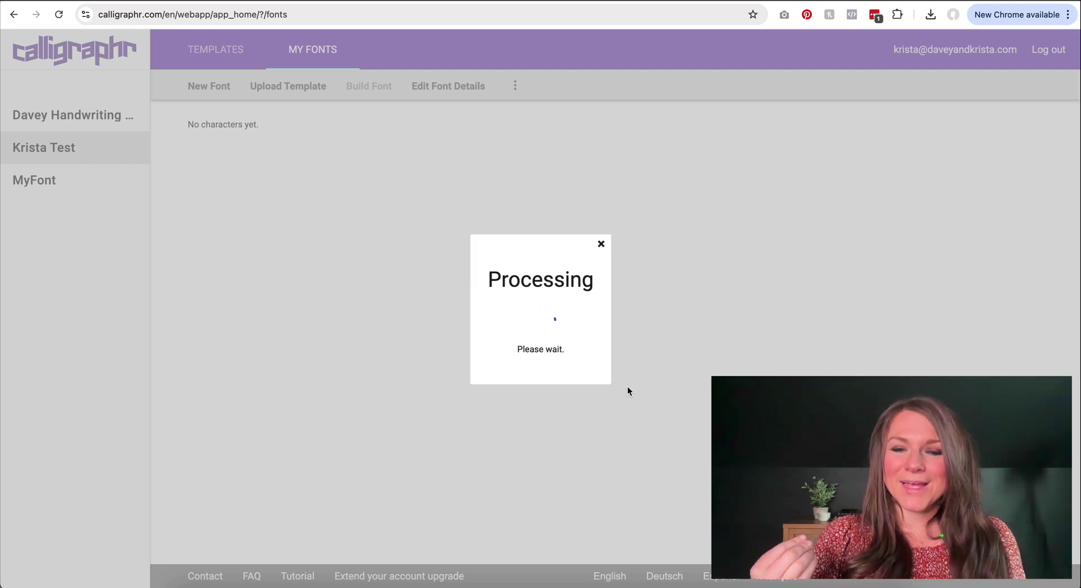
scroll(524, 242, down, 2)
scroll(524, 242, up, 2)
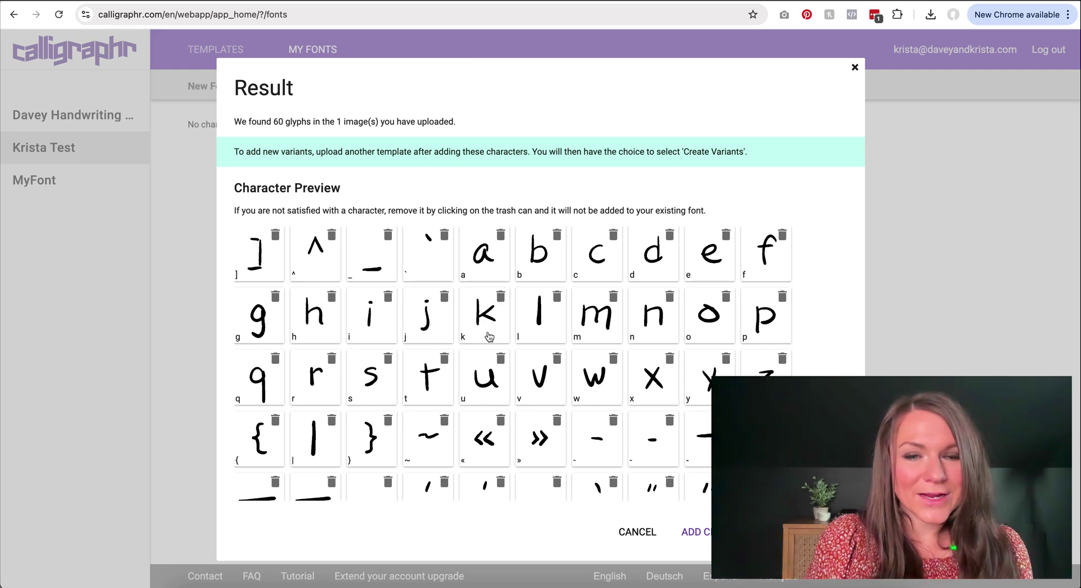
scroll(641, 425, down, 3)
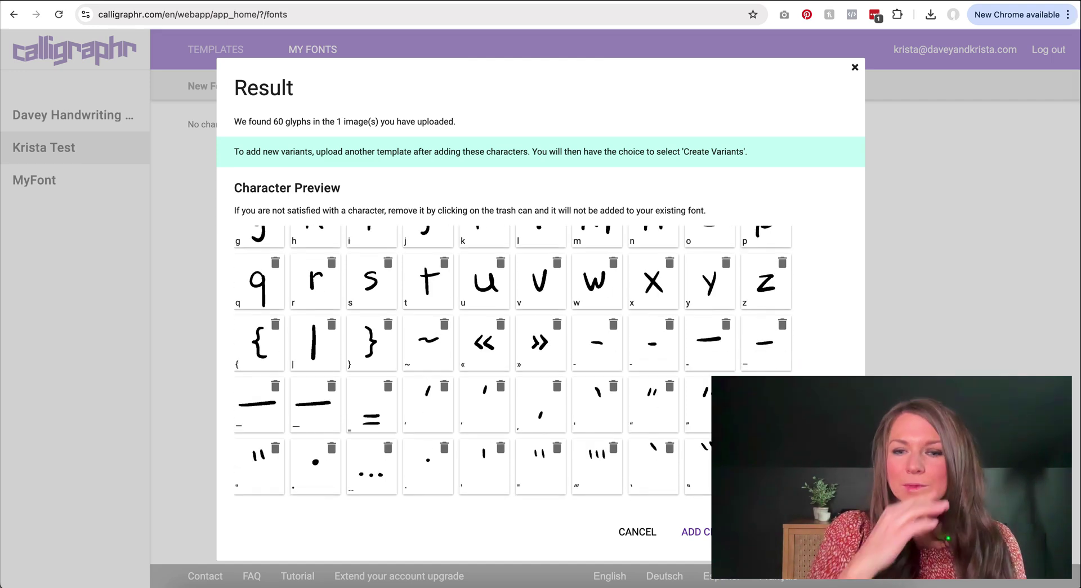
click(692, 531)
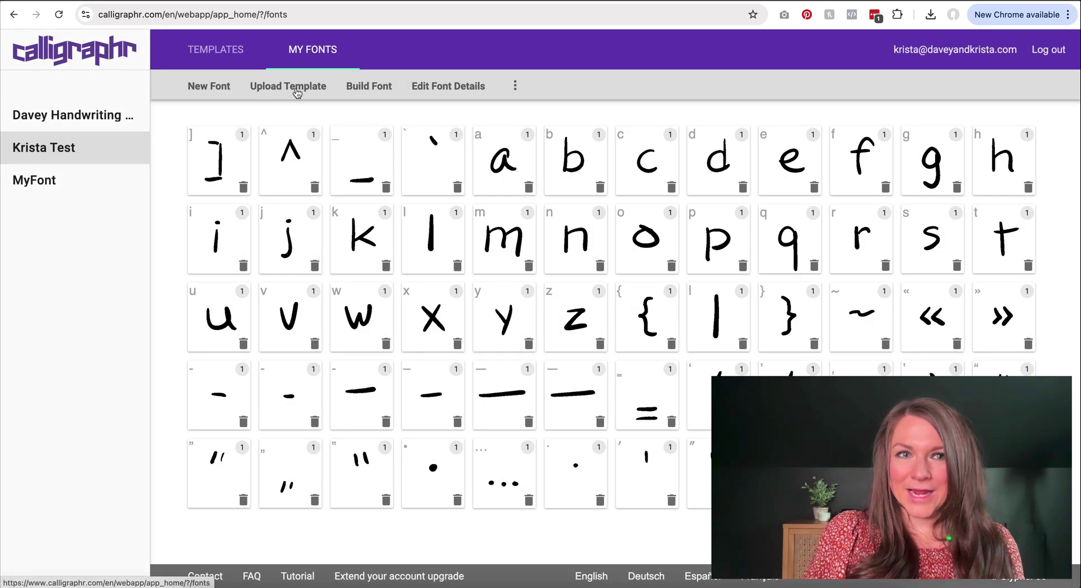
- Upload Untitled_Artwork.jpg and add its 60 symbol, digit and capital glyphs to the font
click(296, 90)
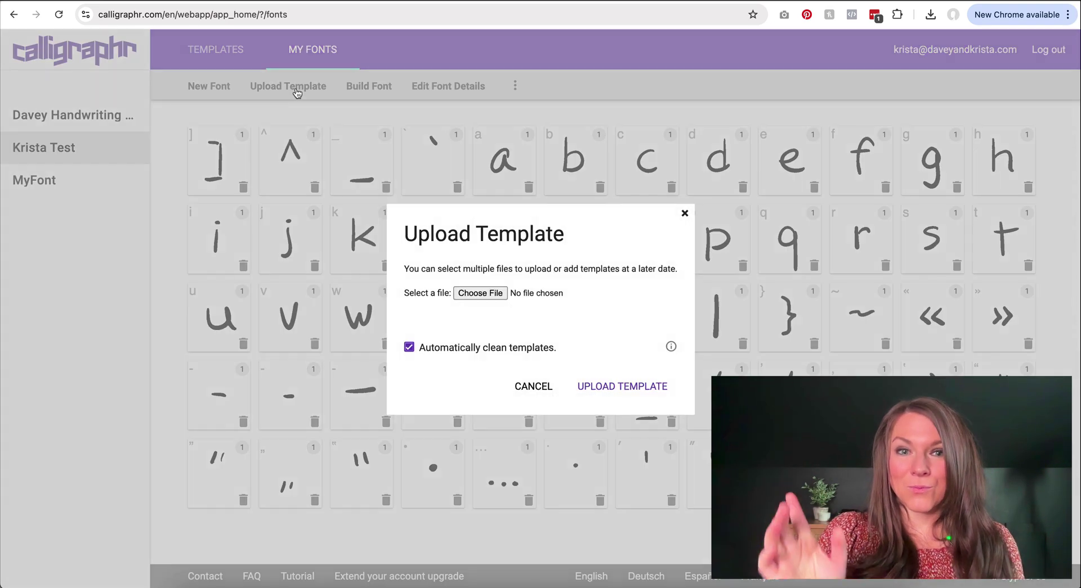
click(488, 292)
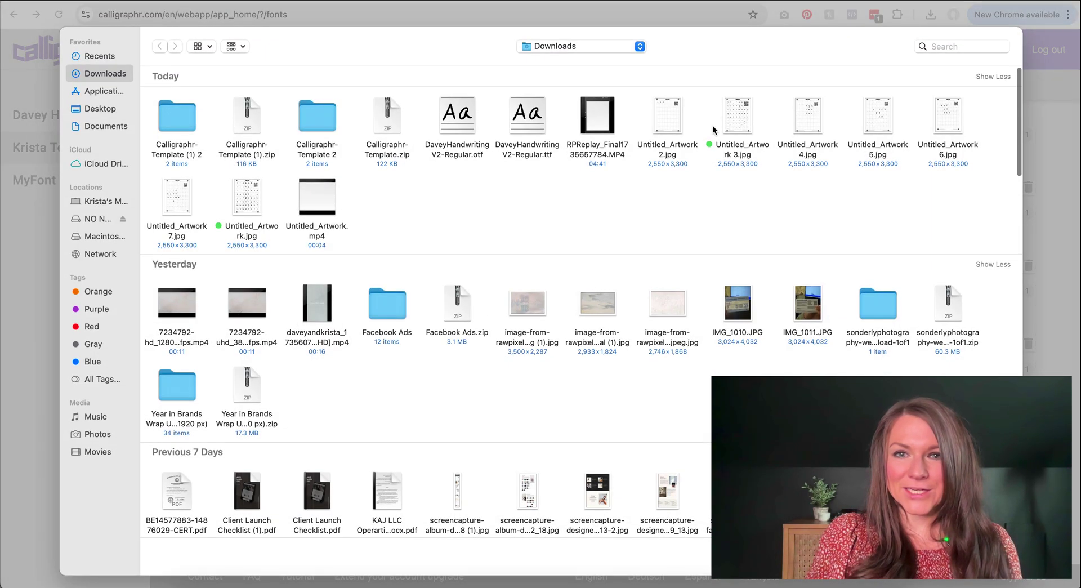
double_click(256, 222)
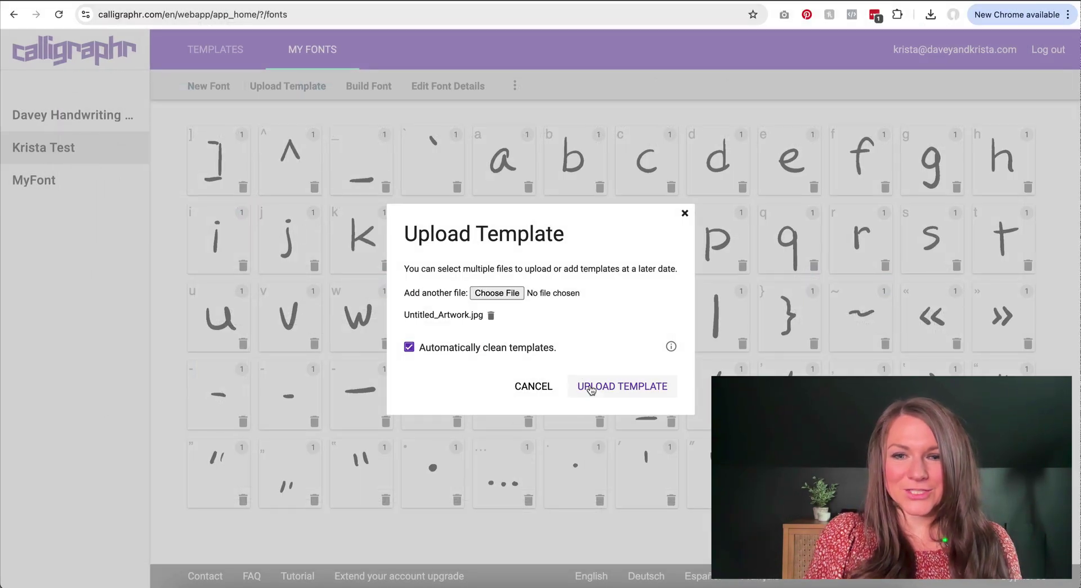
click(593, 390)
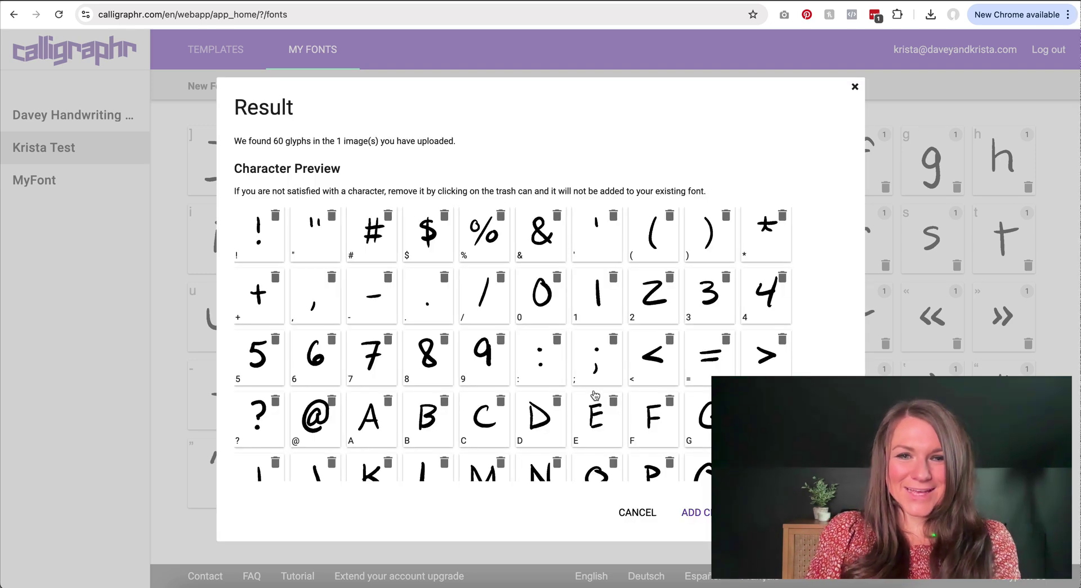
click(695, 512)
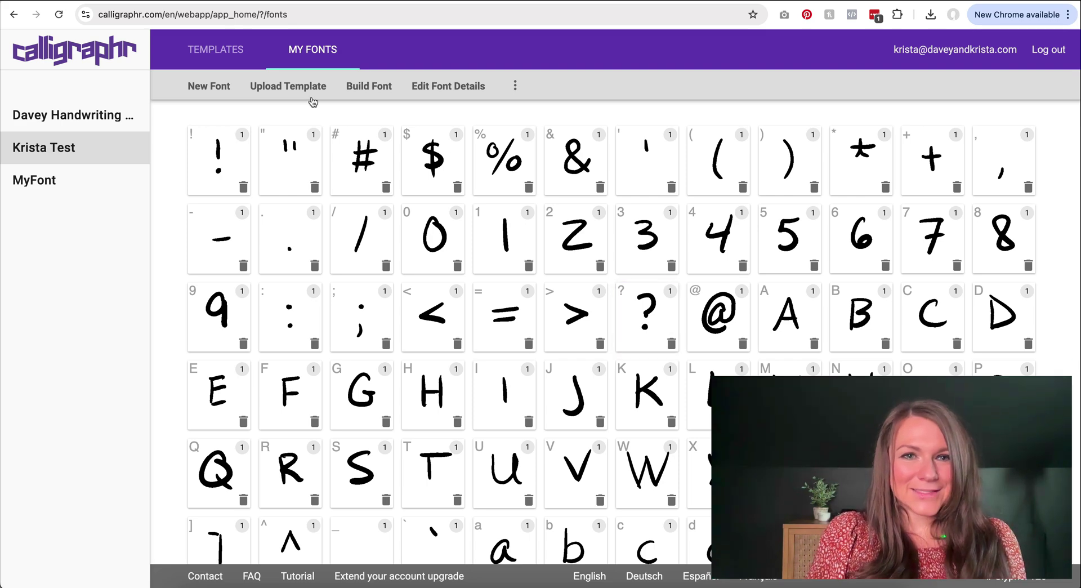
- Build the font to get TTF and OTF downloads and review the handwritten text preview
click(378, 87)
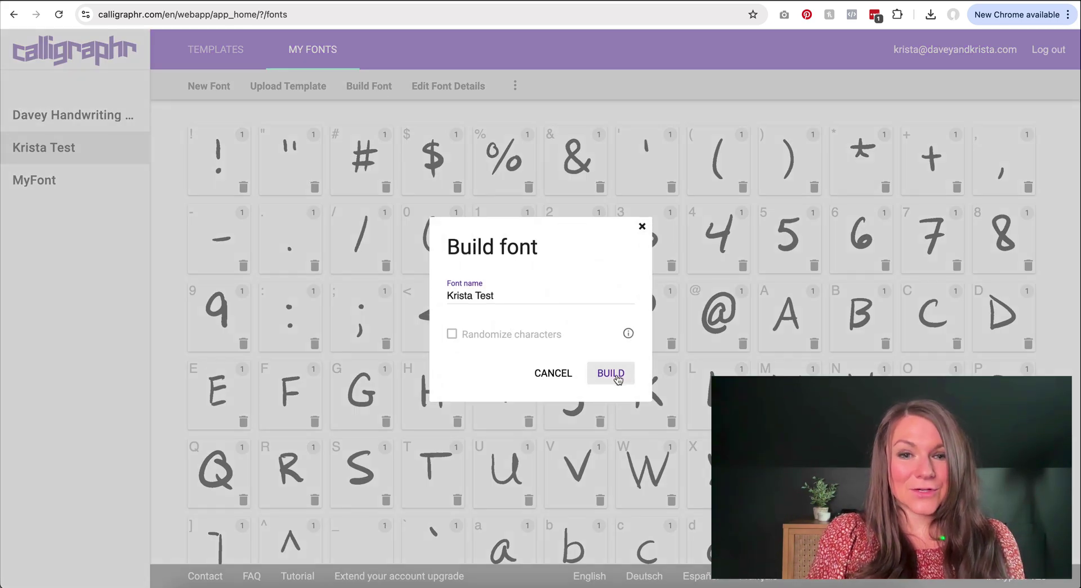
click(613, 375)
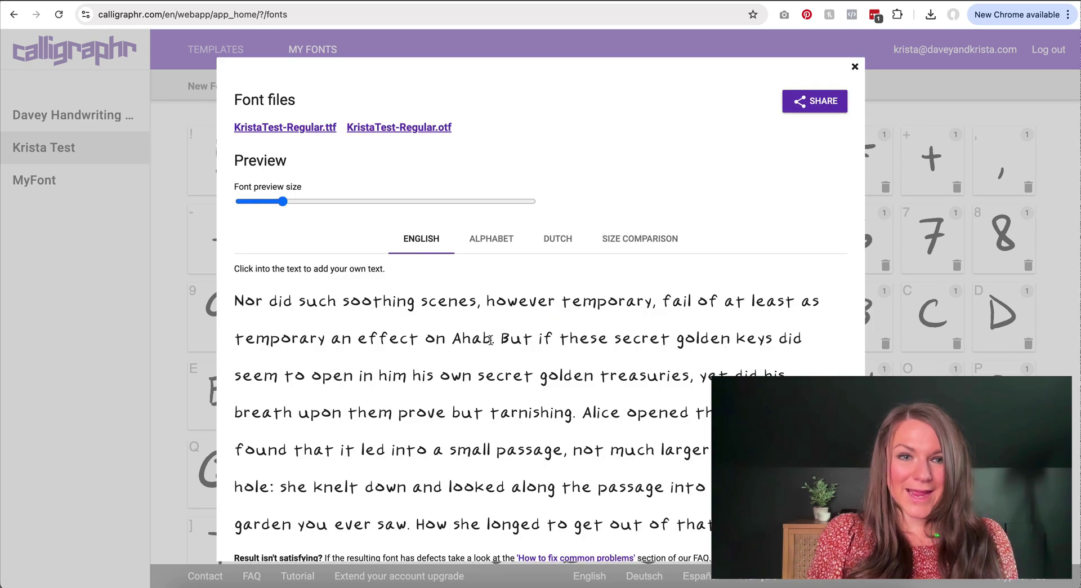
scroll(491, 339, down, 3)
scroll(491, 340, up, 3)
scroll(612, 176, down, 2)
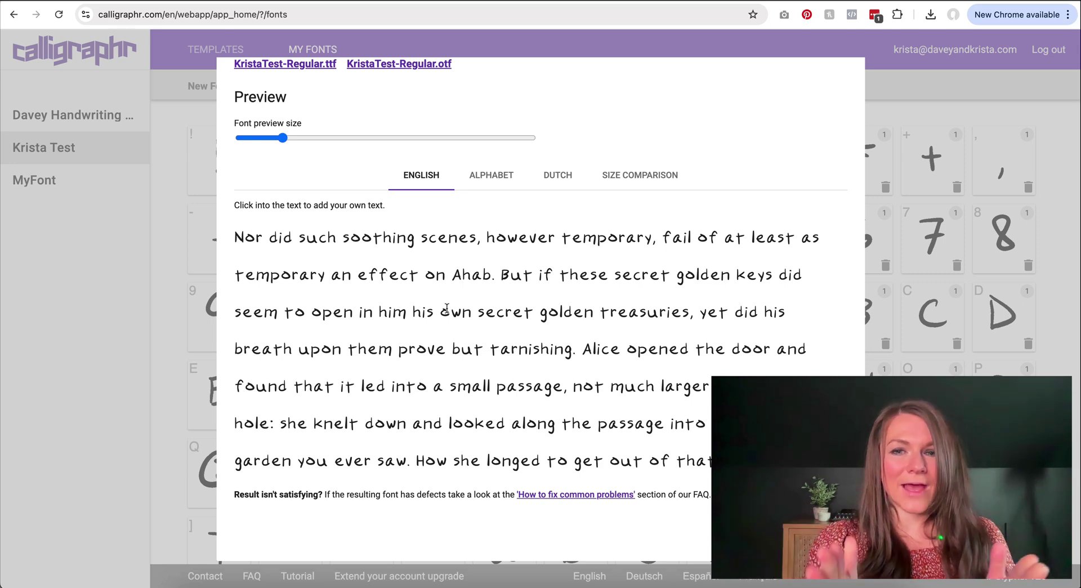
- Review the Size Comparison of characters against standard fonts, then close the build preview
click(645, 179)
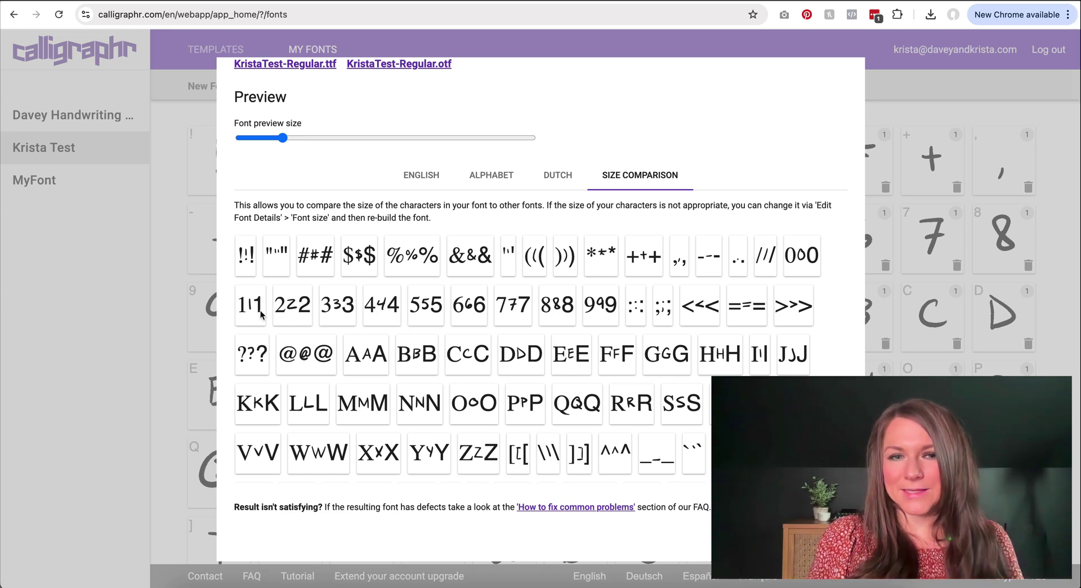
scroll(261, 314, down, 2)
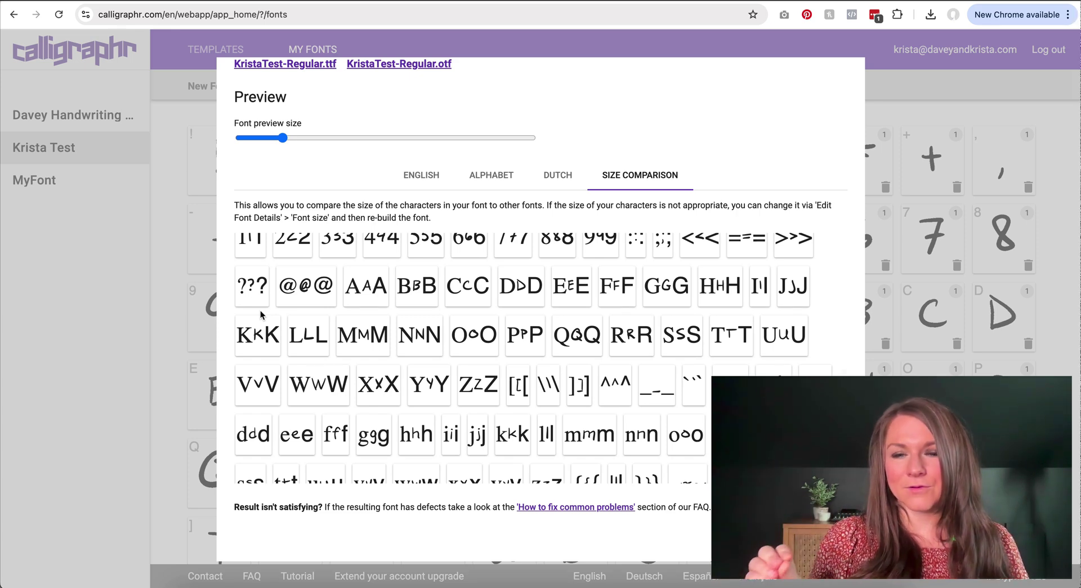
scroll(265, 311, down, 5)
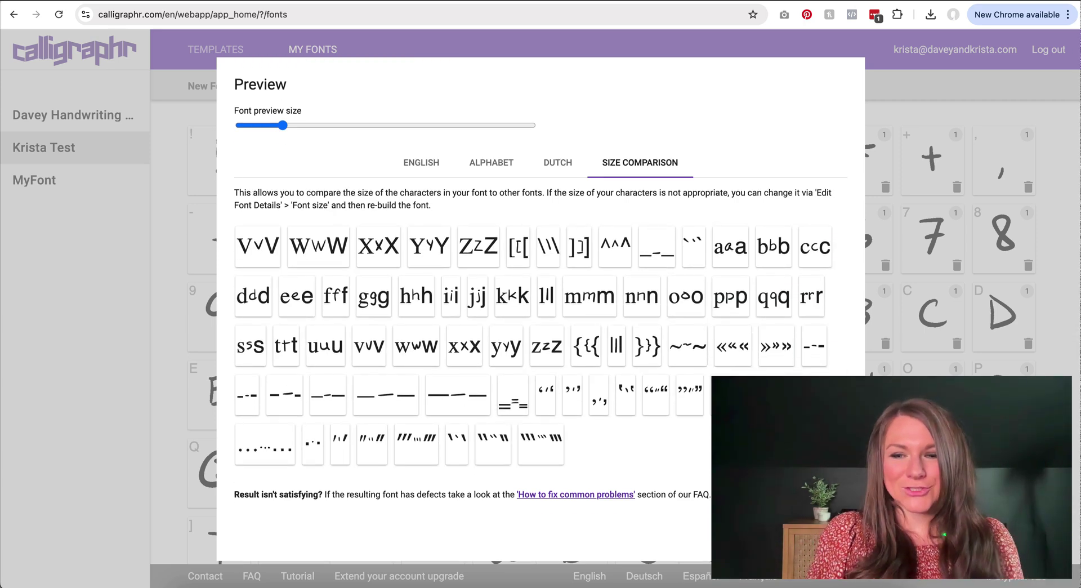
key(Escape)
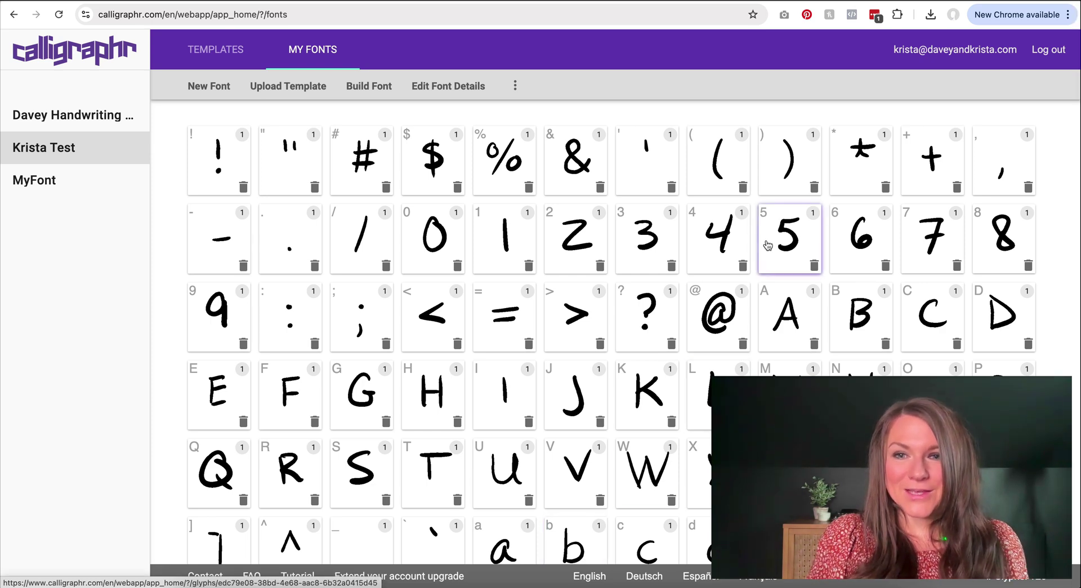
- Open the 4 in the character editor, zoomed in, with a smaller round brush
click(719, 251)
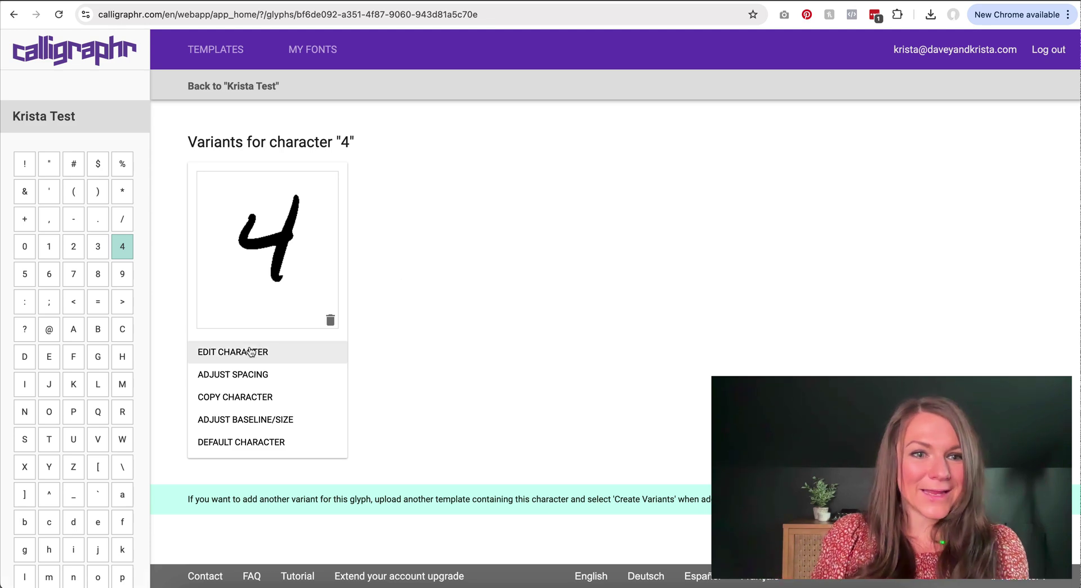
click(248, 352)
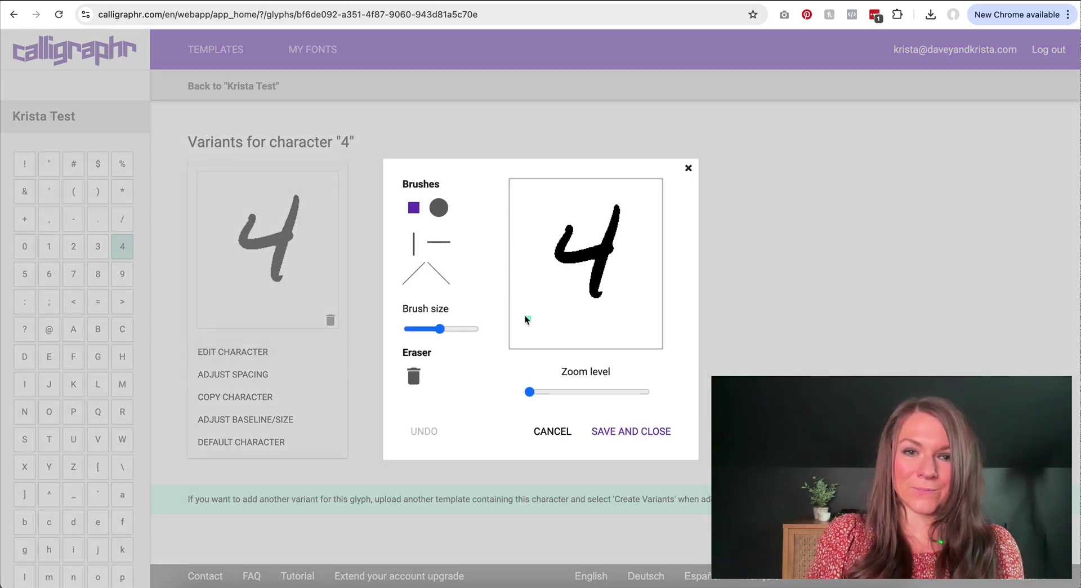
drag(529, 391, 570, 392)
click(347, 103)
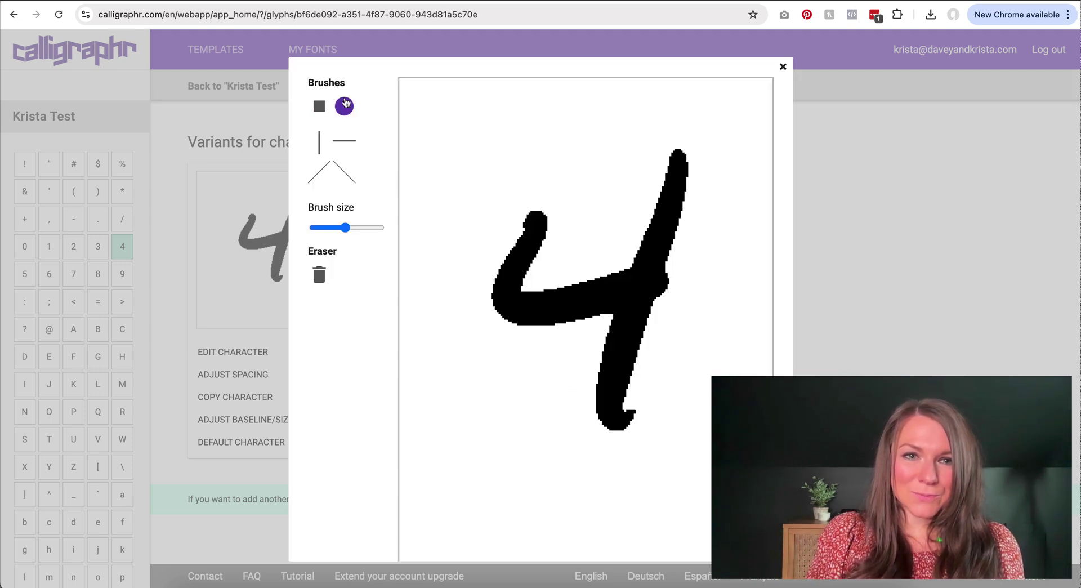
drag(345, 228, 328, 227)
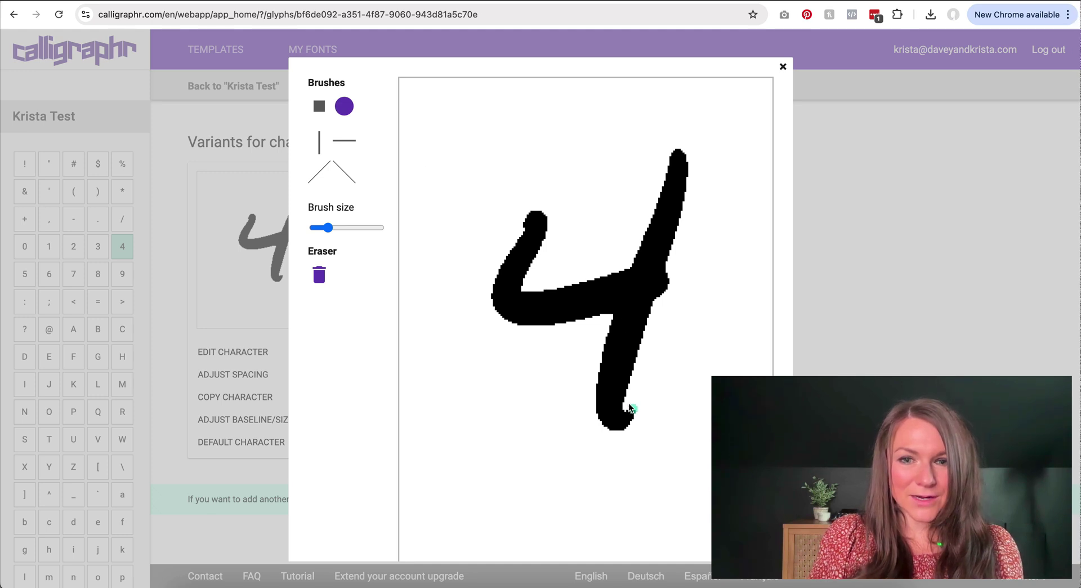
- Erase the 4's tail curl, extend its crossbar to the right, and save the character
mouse_move(624, 415)
mouse_down()
mouse_move(610, 434)
mouse_move(626, 409)
mouse_up()
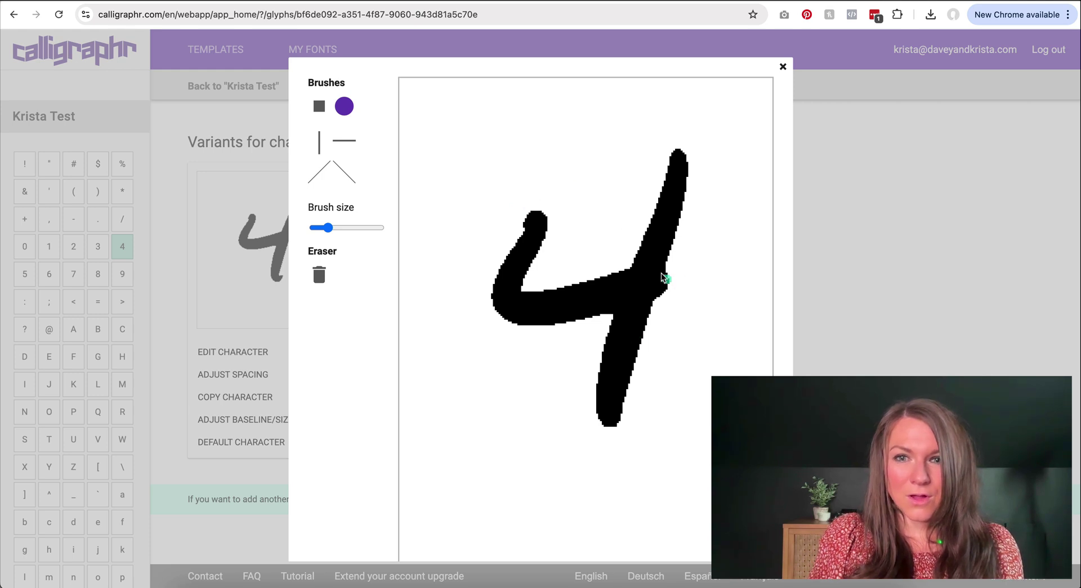
mouse_move(662, 275)
mouse_down()
mouse_move(686, 268)
mouse_move(645, 288)
mouse_move(683, 283)
mouse_move(687, 272)
mouse_move(656, 270)
mouse_move(694, 268)
mouse_move(667, 286)
mouse_move(695, 276)
mouse_move(666, 268)
mouse_move(691, 263)
mouse_move(695, 281)
mouse_move(654, 289)
mouse_move(688, 272)
mouse_up()
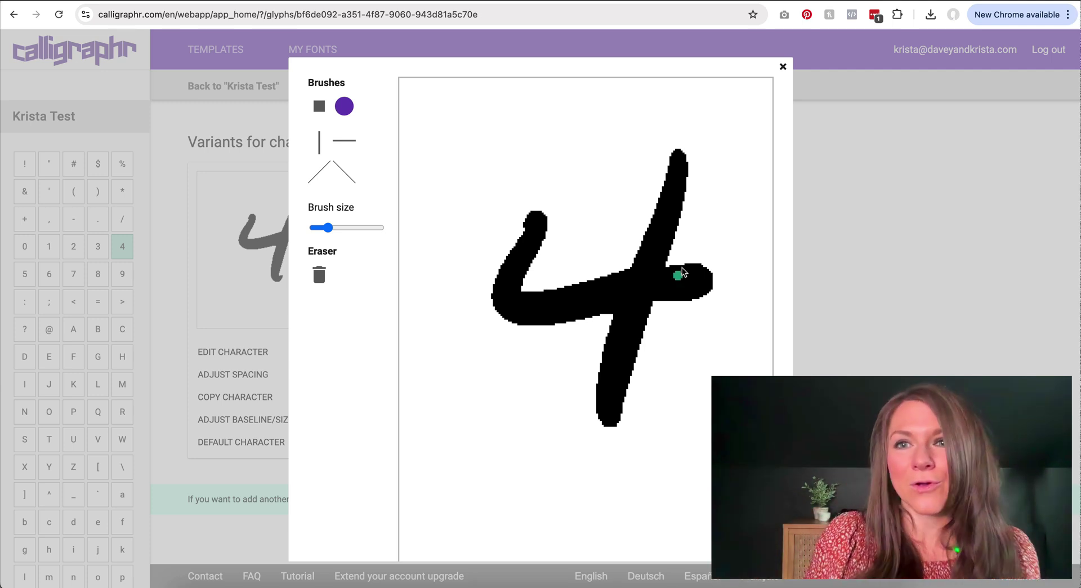
scroll(713, 356, down, 1)
scroll(713, 356, down, 2)
drag(560, 491, 545, 491)
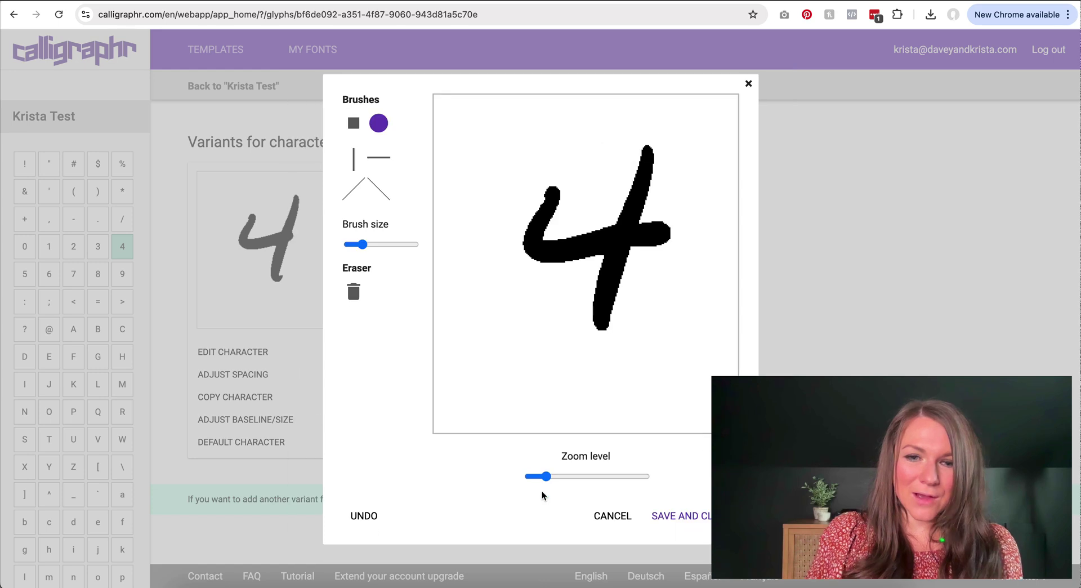
click(705, 516)
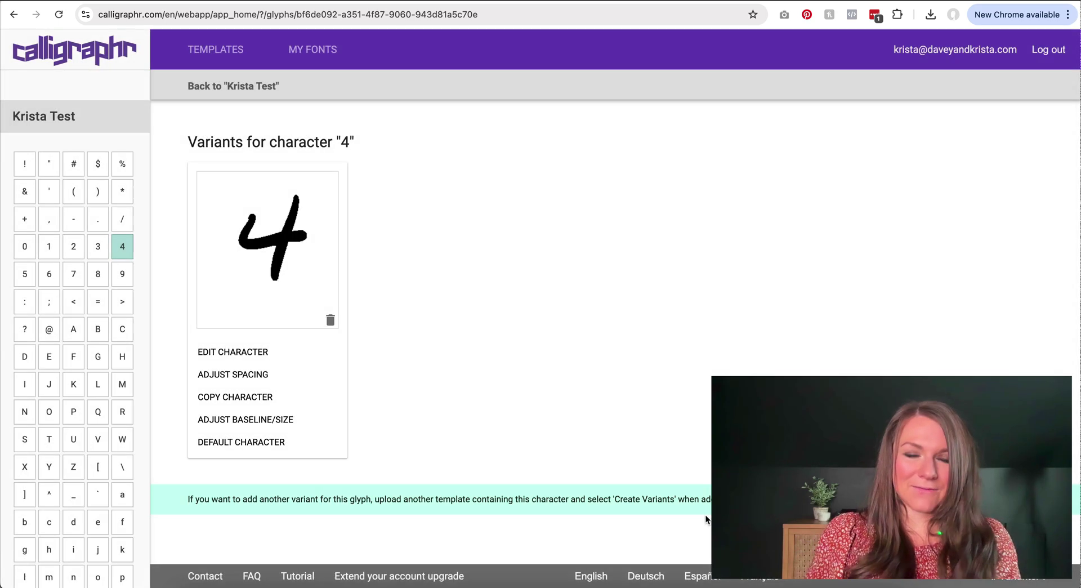
- Move the 4's right and left side spacing boundaries slightly inward and save
click(256, 373)
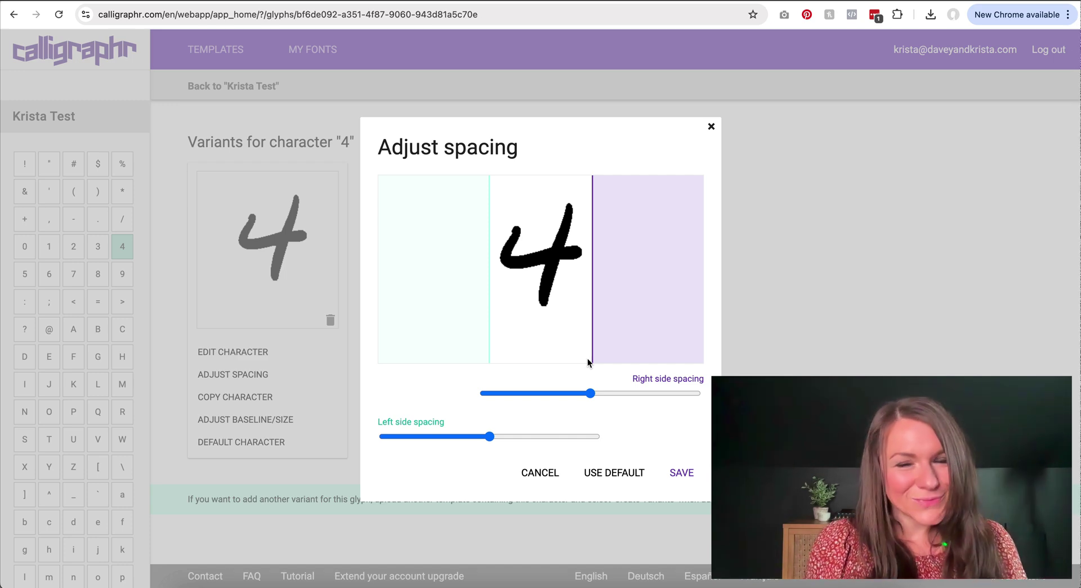
mouse_move(590, 393)
mouse_down()
mouse_move(570, 394)
mouse_move(671, 393)
mouse_move(583, 374)
mouse_up()
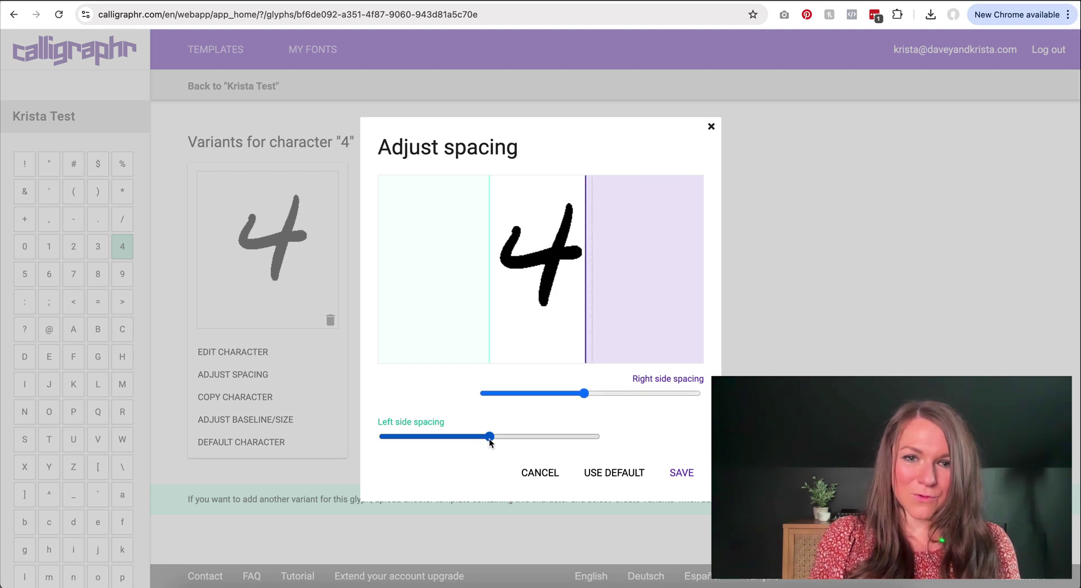
drag(489, 437, 497, 437)
click(680, 467)
- Raise the [ and ] bracket glyphs slightly in the baseline and size adjustments
click(270, 421)
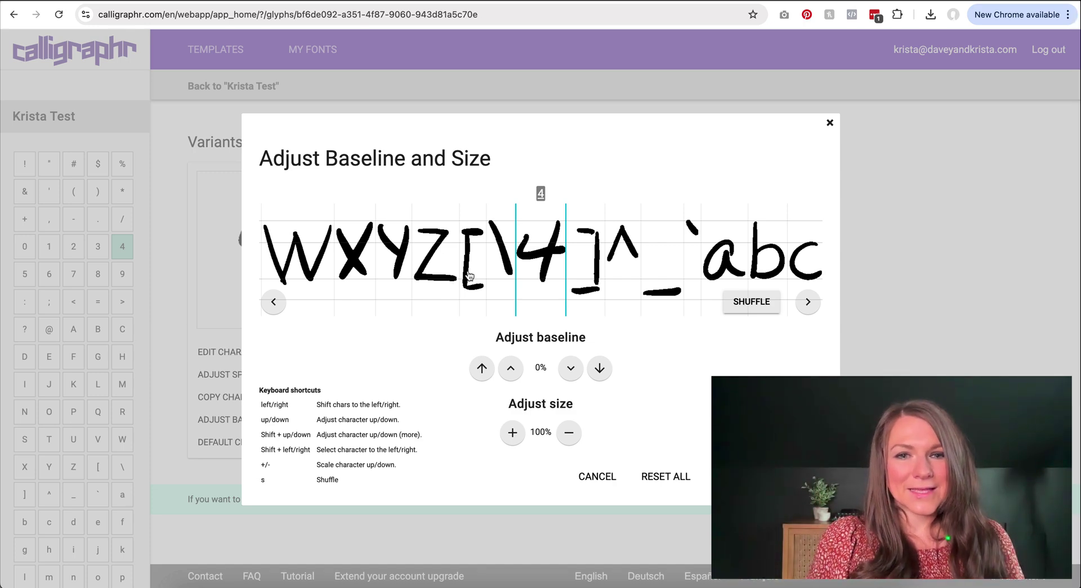
click(474, 240)
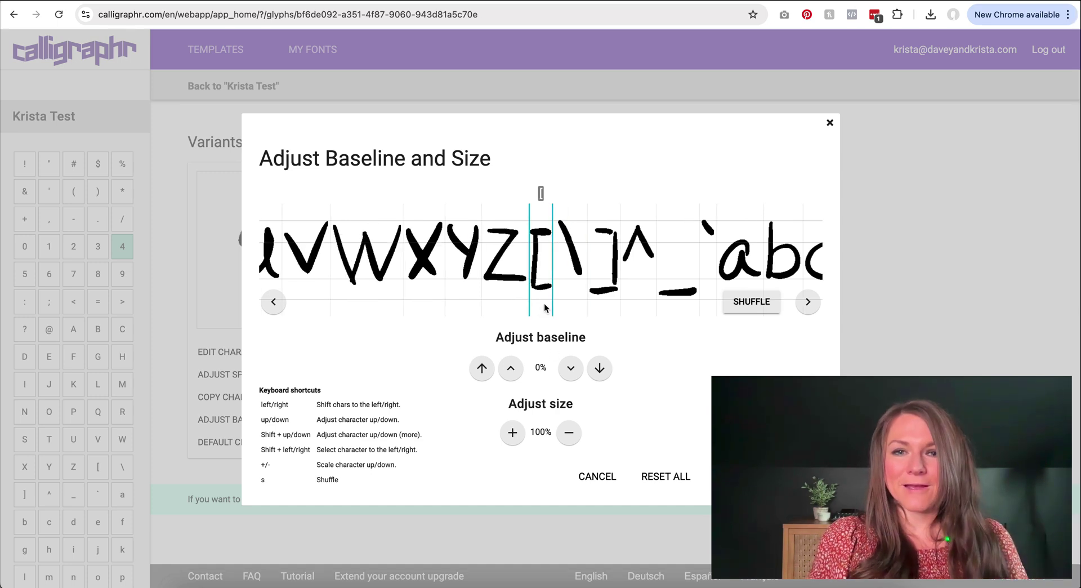
click(511, 370)
click(512, 369)
click(511, 369)
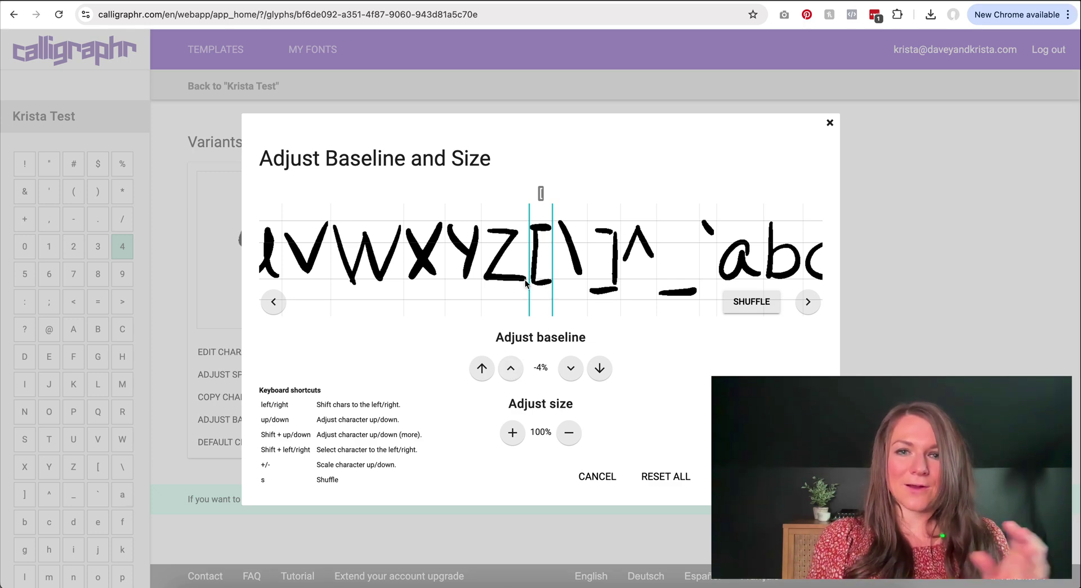
click(610, 273)
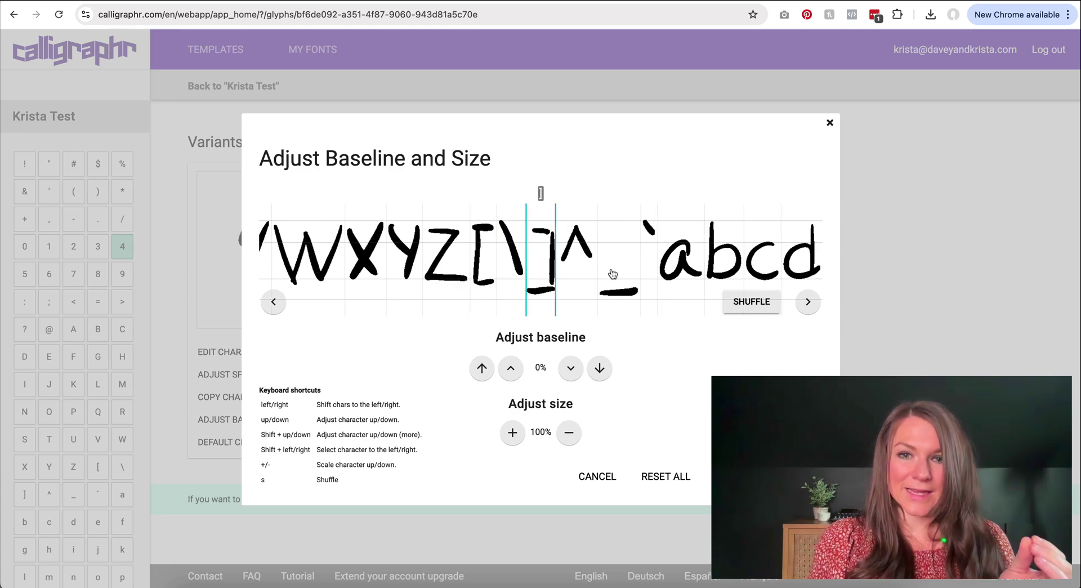
click(513, 370)
click(519, 372)
click(519, 372)
click(519, 372)
click(519, 373)
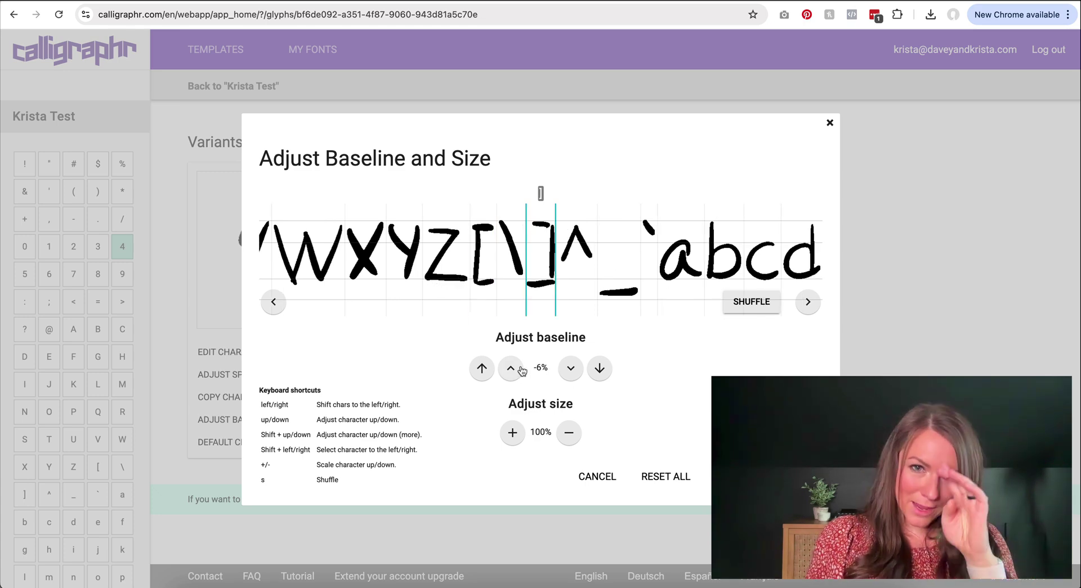
- Lower the backslash glyph's baseline a few steps
click(514, 252)
click(571, 368)
click(570, 370)
click(570, 373)
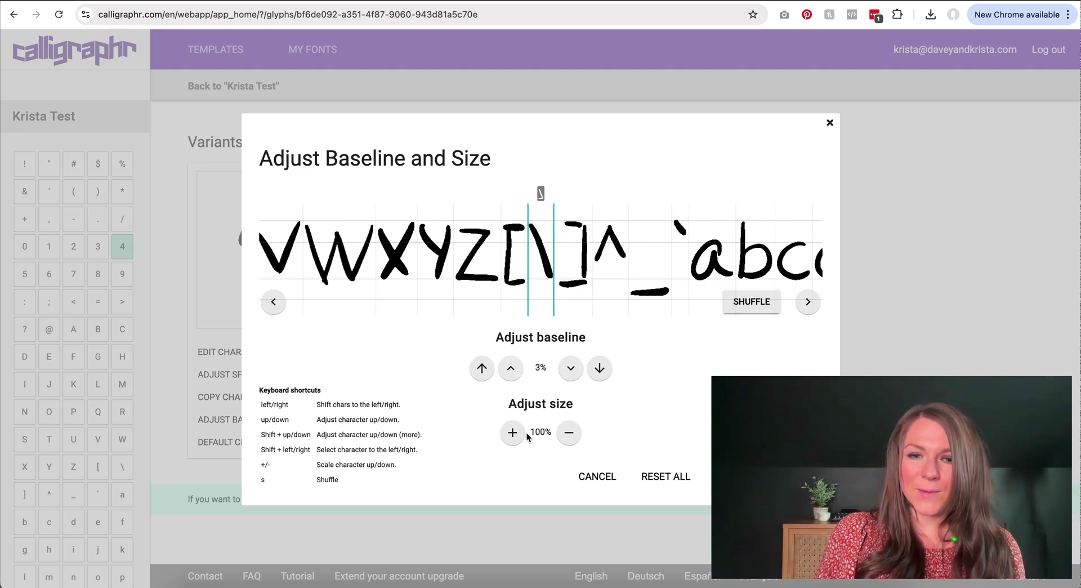
- Enlarge the underscore to 120%, raise it to a -14% baseline, and save the changes
click(660, 293)
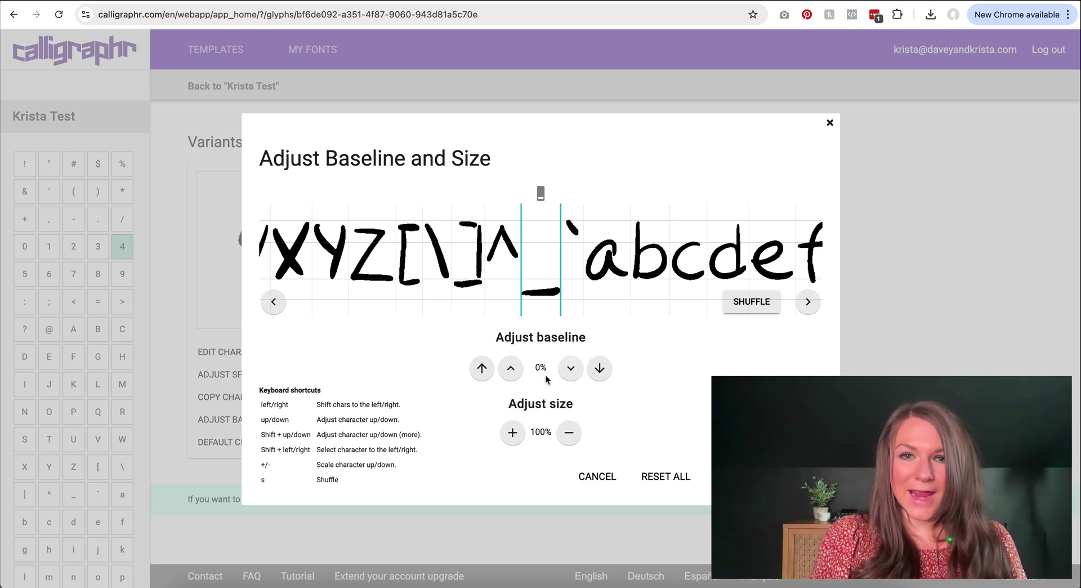
click(511, 432)
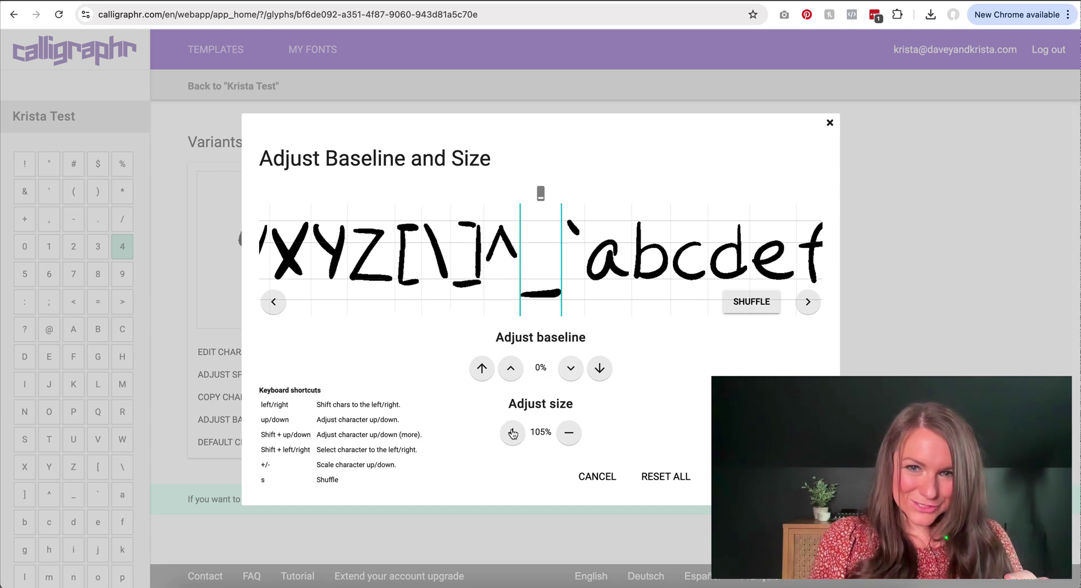
click(511, 432)
click(511, 372)
click(511, 370)
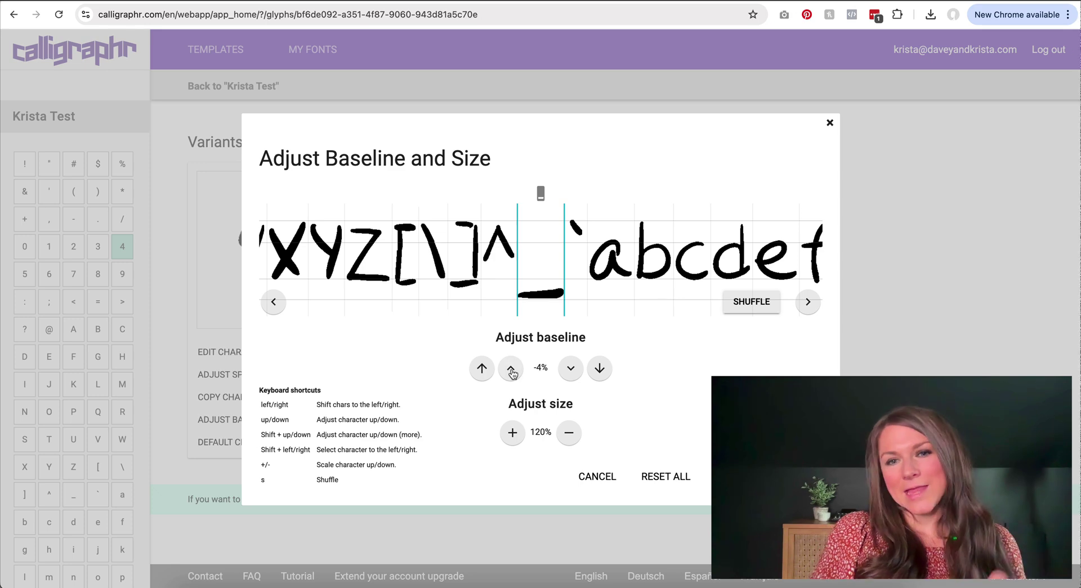
click(511, 370)
click(511, 370)
click(511, 370)
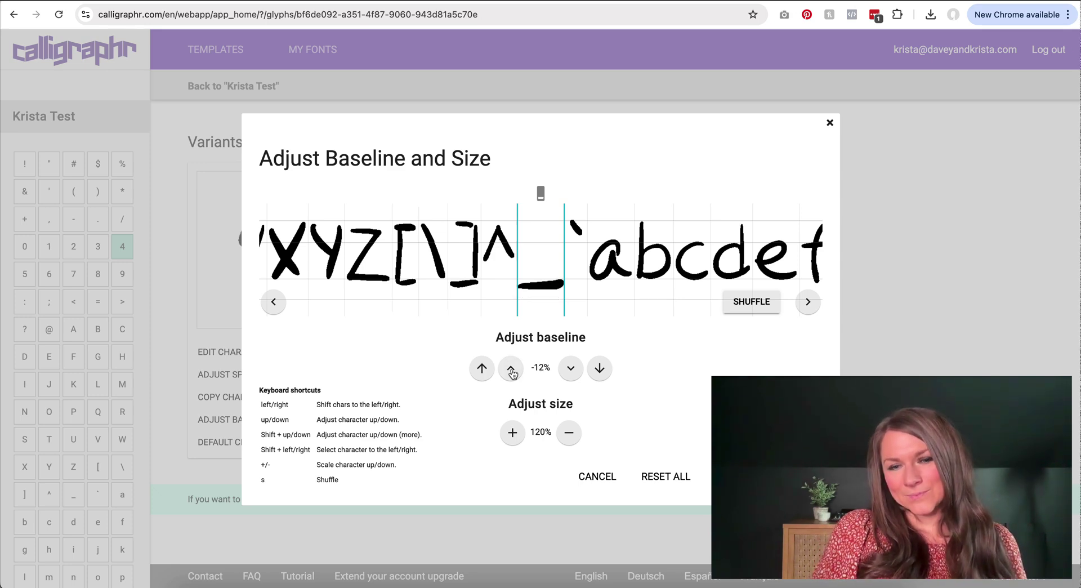
click(511, 371)
click(511, 370)
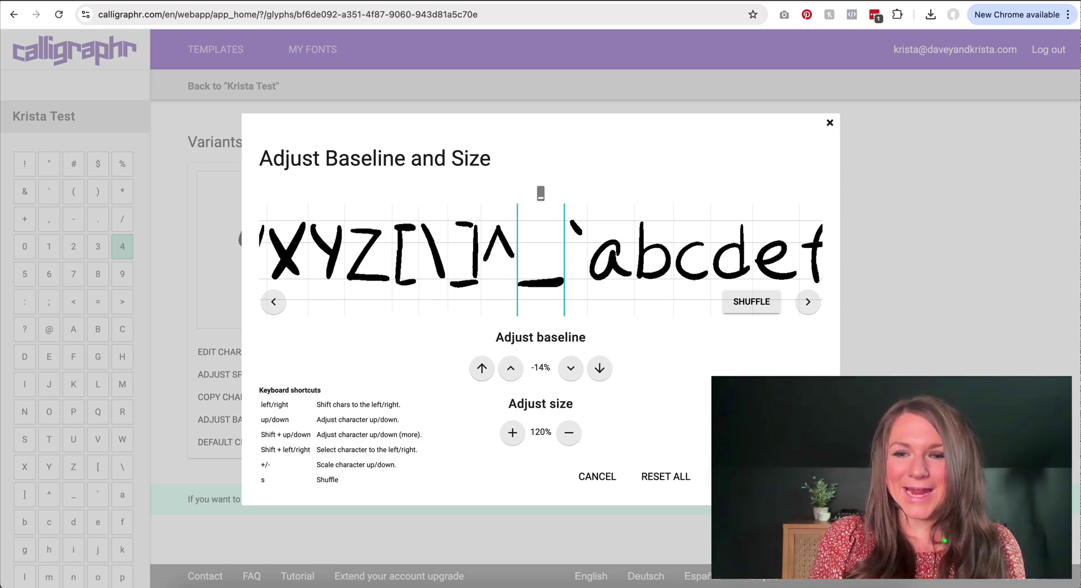
click(729, 476)
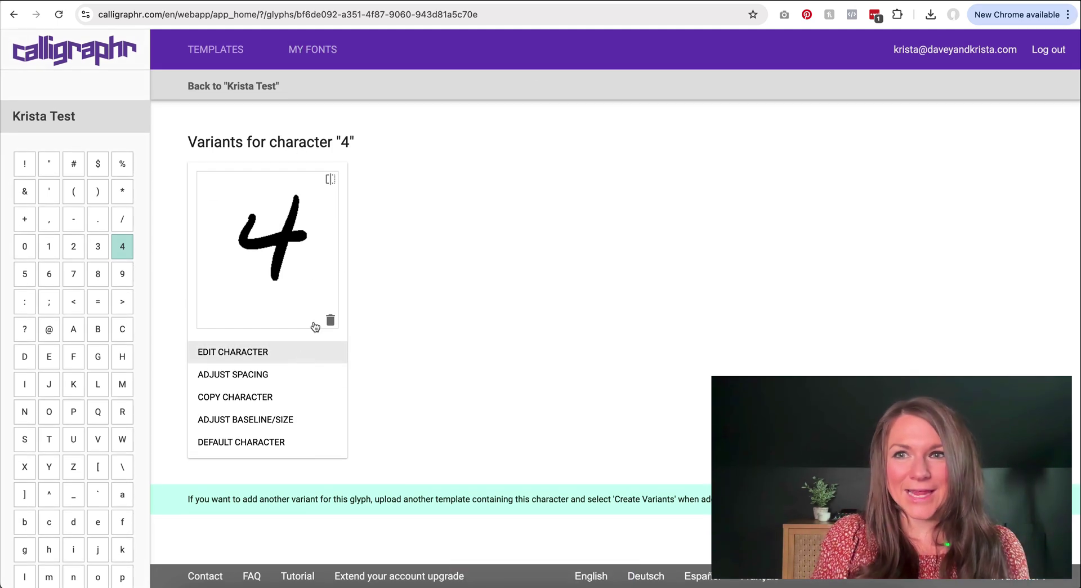
- Rebuild the font as Krista Test and download KristaTest-Regular.ttf and KristaTest-Regular.otf
click(241, 88)
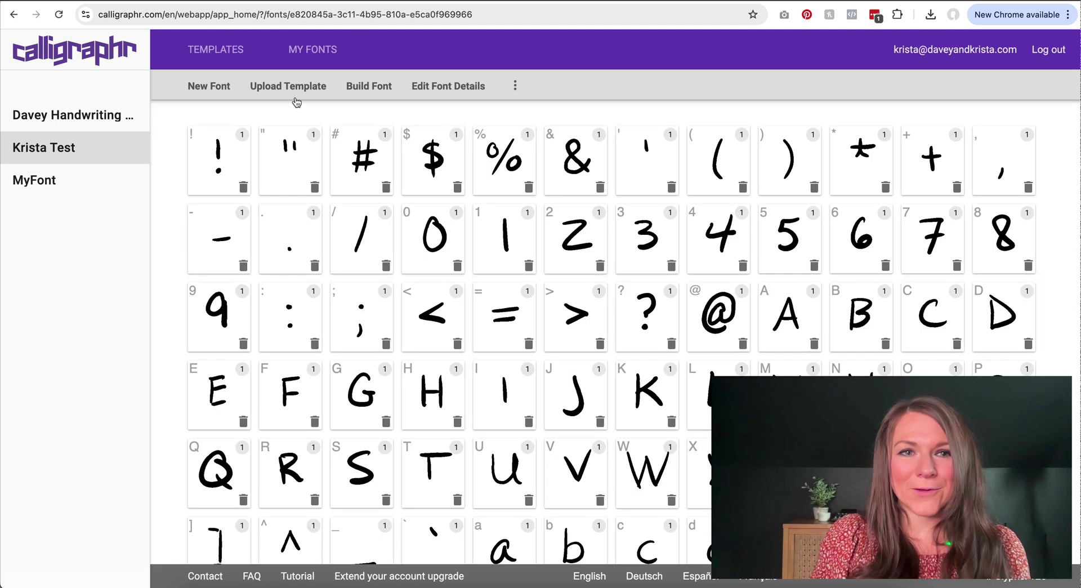
scroll(366, 257, down, 2)
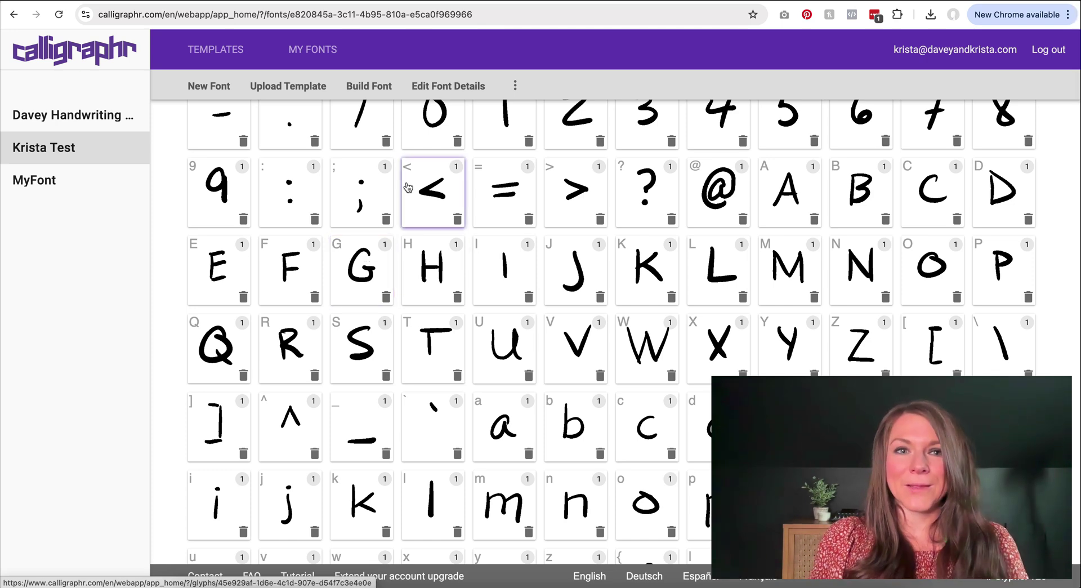
click(368, 87)
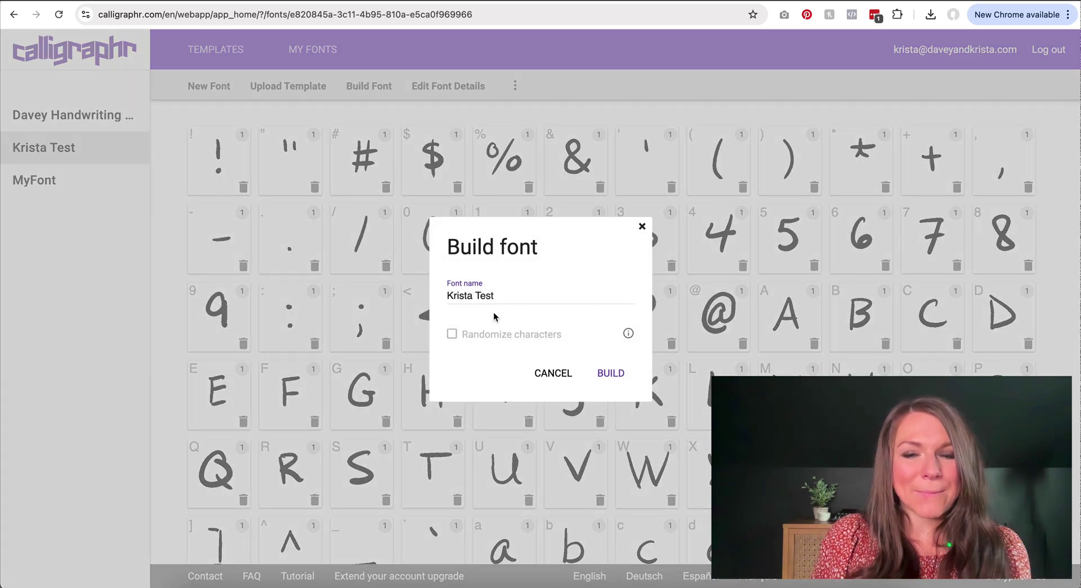
click(606, 369)
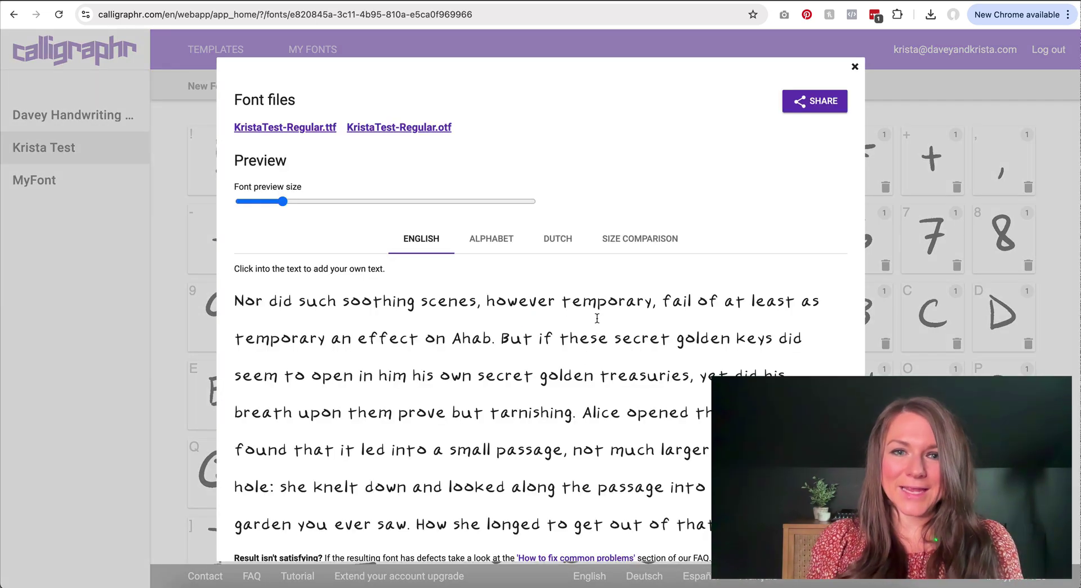
click(327, 136)
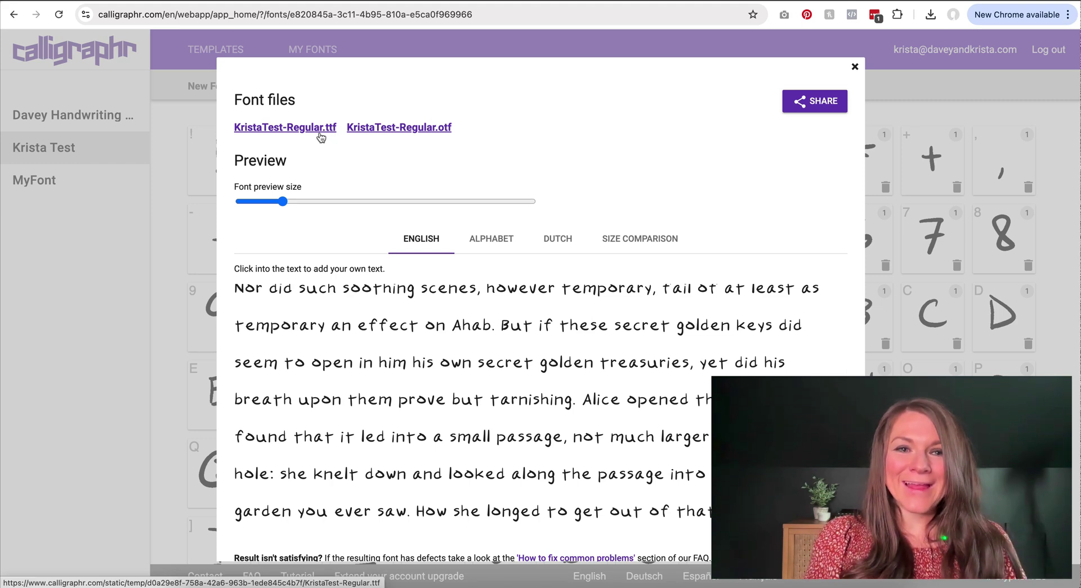
click(393, 129)
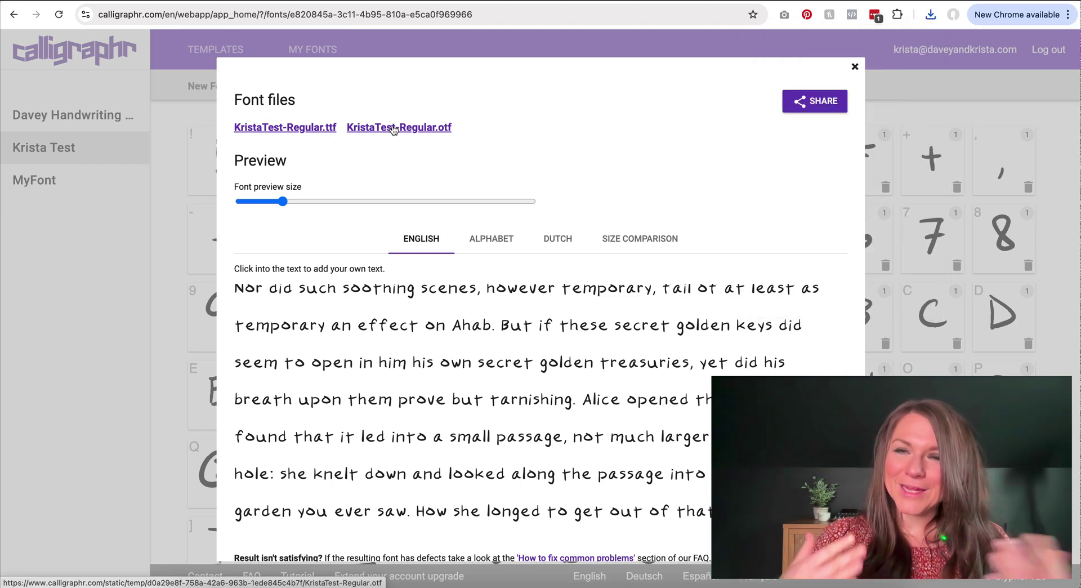
- Install KristaTest-Regular.otf from the Downloads folder through Font Book
click(182, 579)
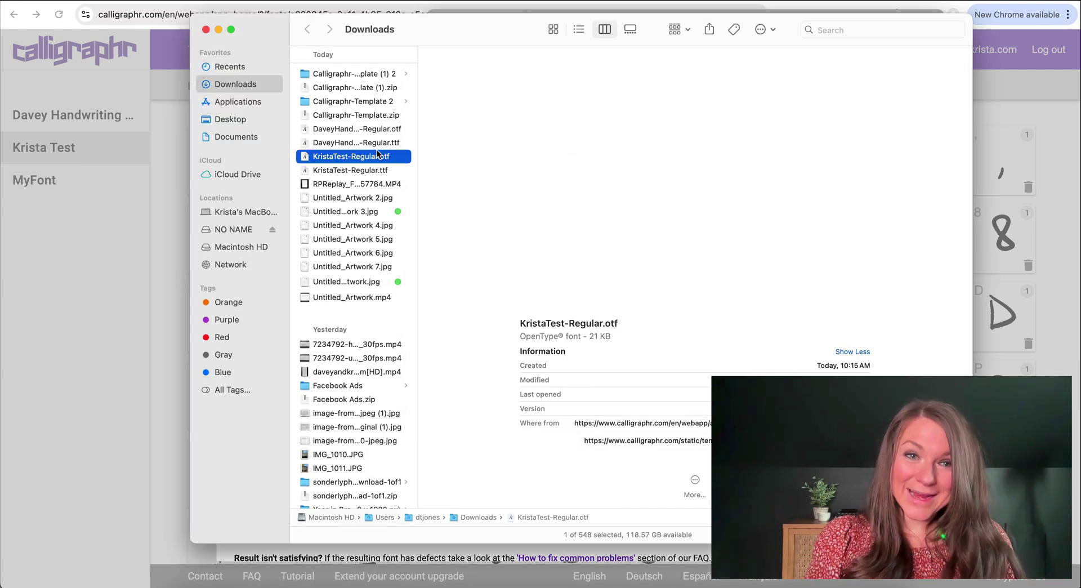
click(378, 156)
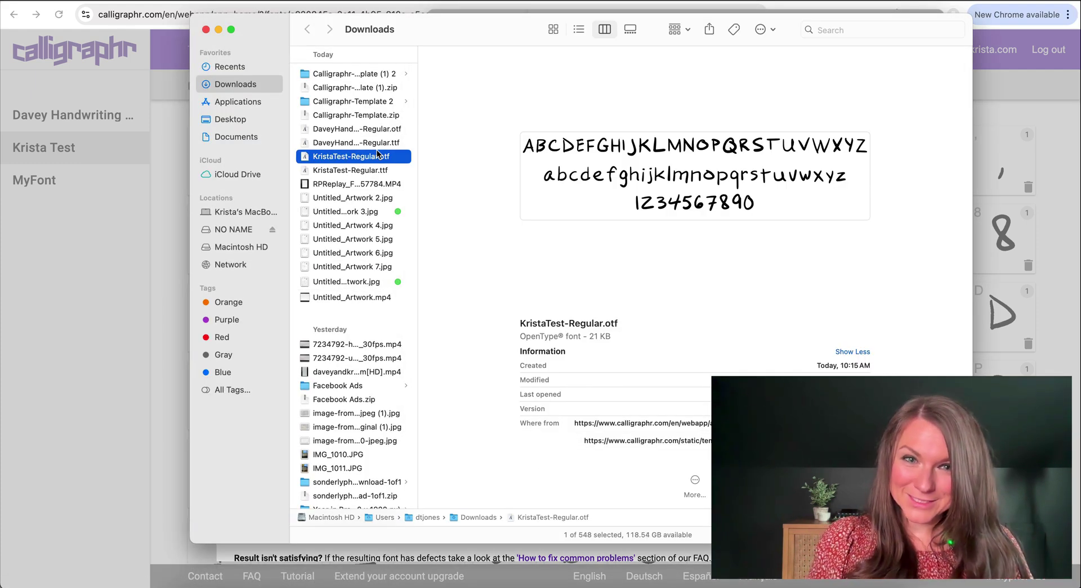
double_click(377, 154)
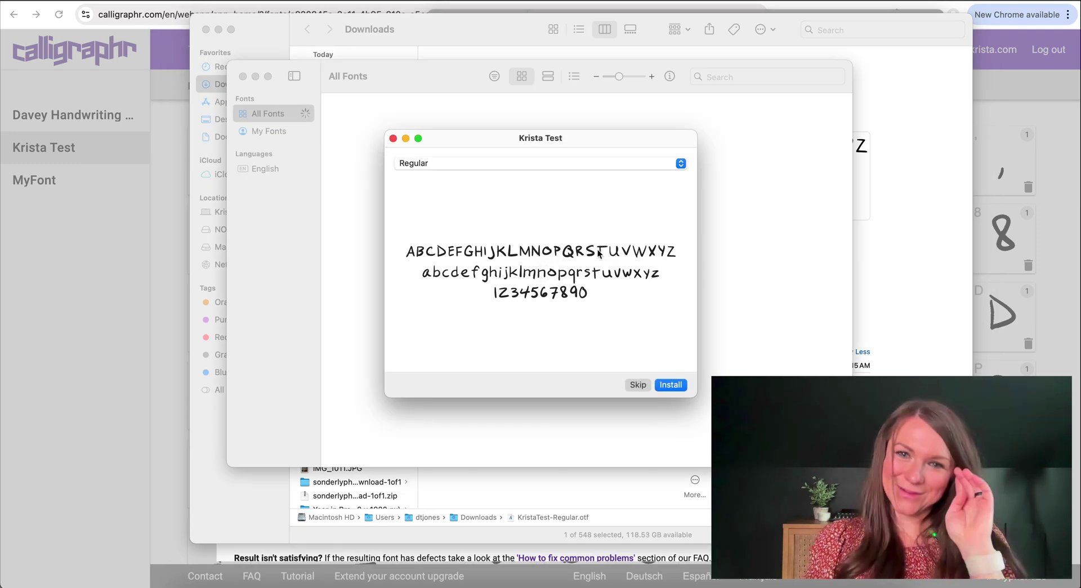
click(675, 385)
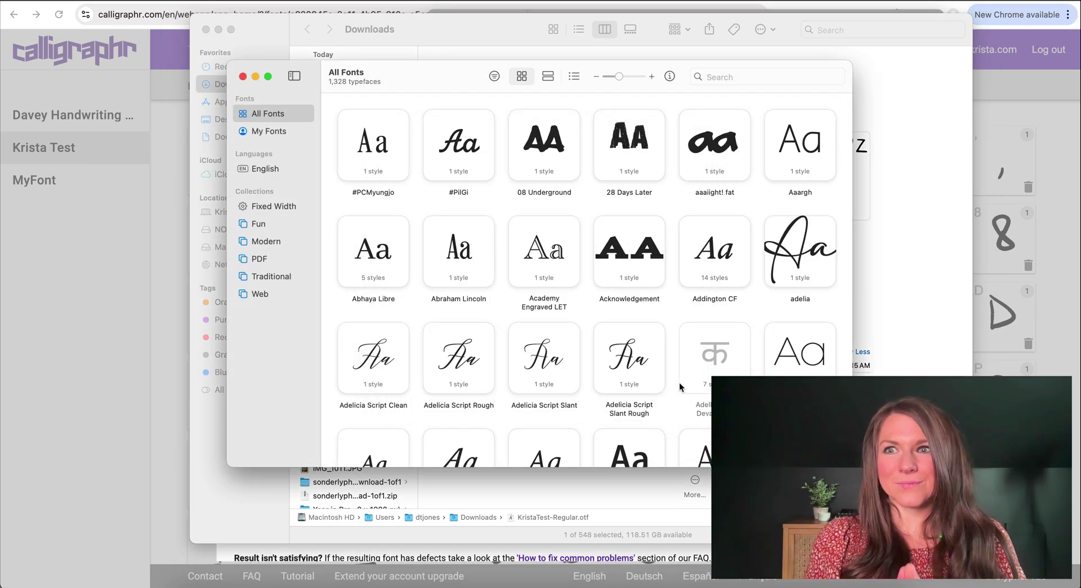